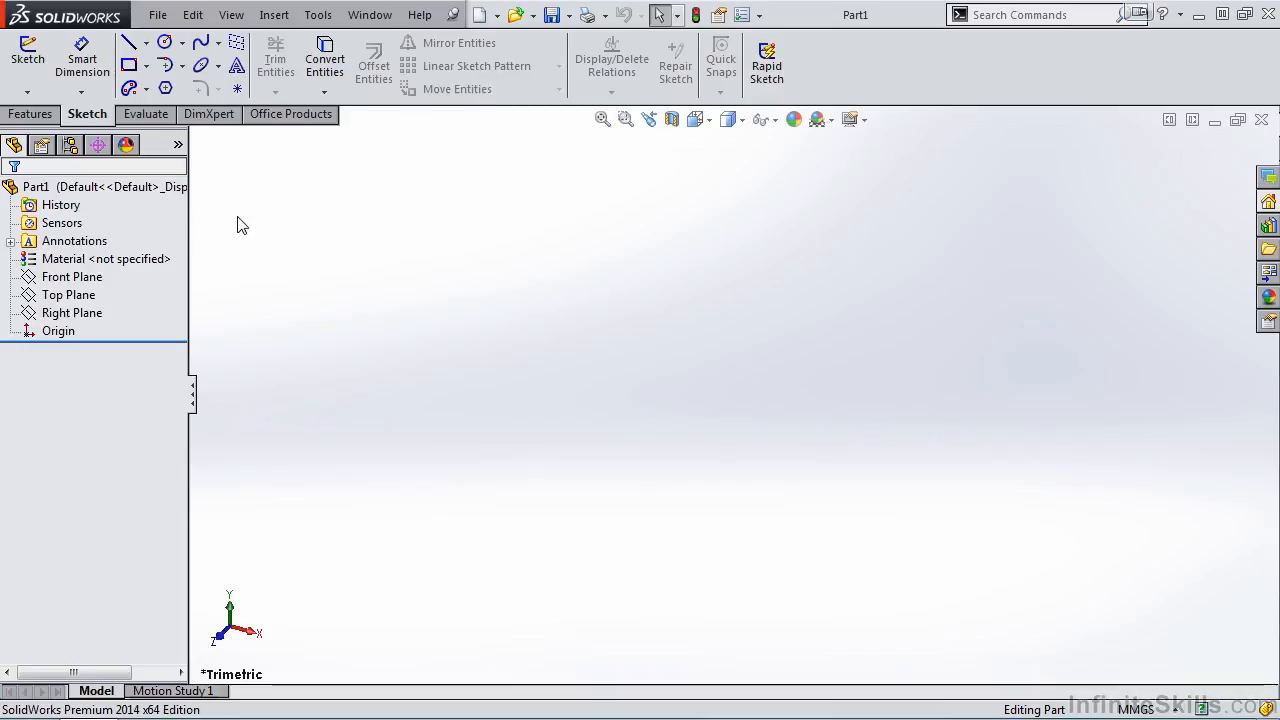
Start a sketch on the Front Plane and draw a circle centred on the origin with a radius of about 8.5 mm.
click(34, 72)
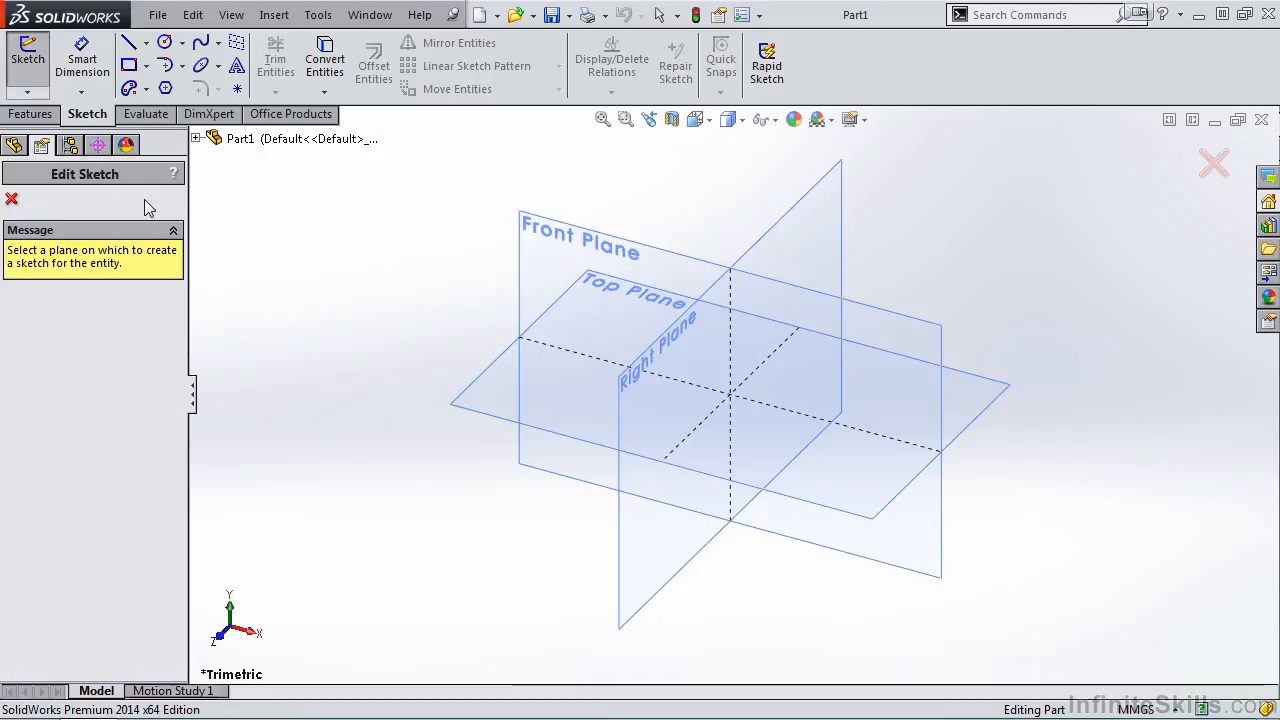
click(535, 245)
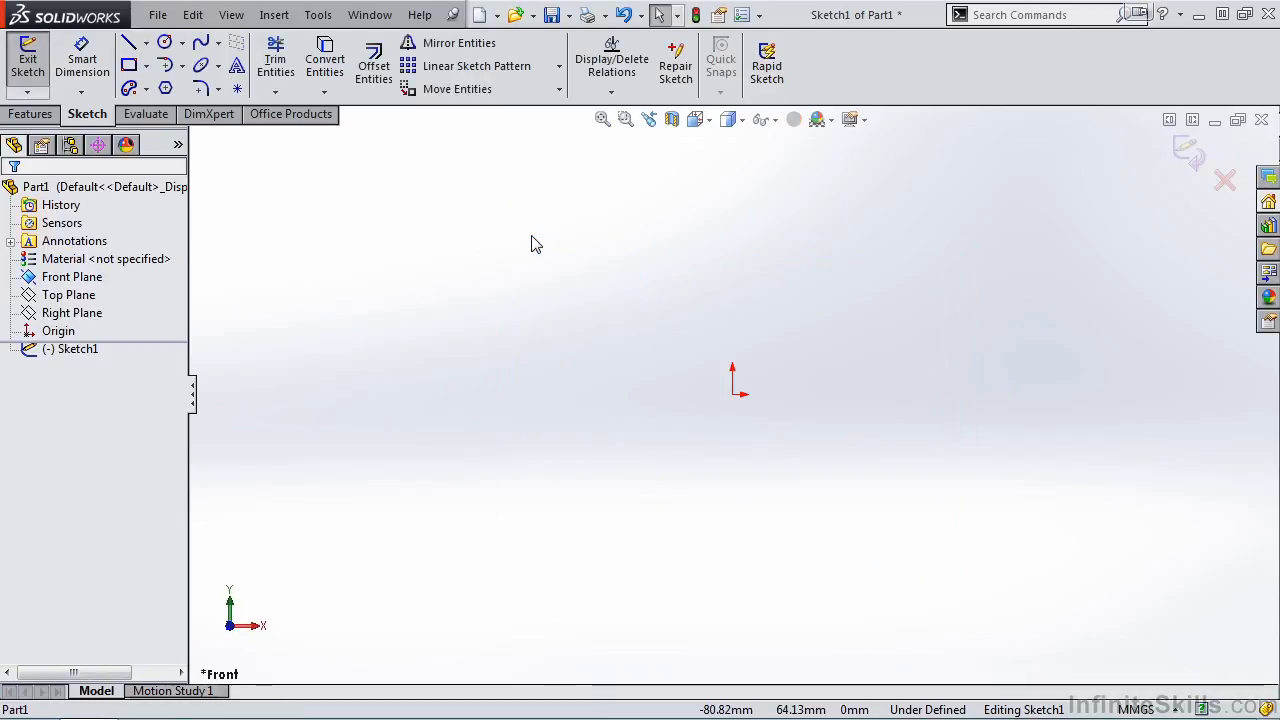
click(164, 42)
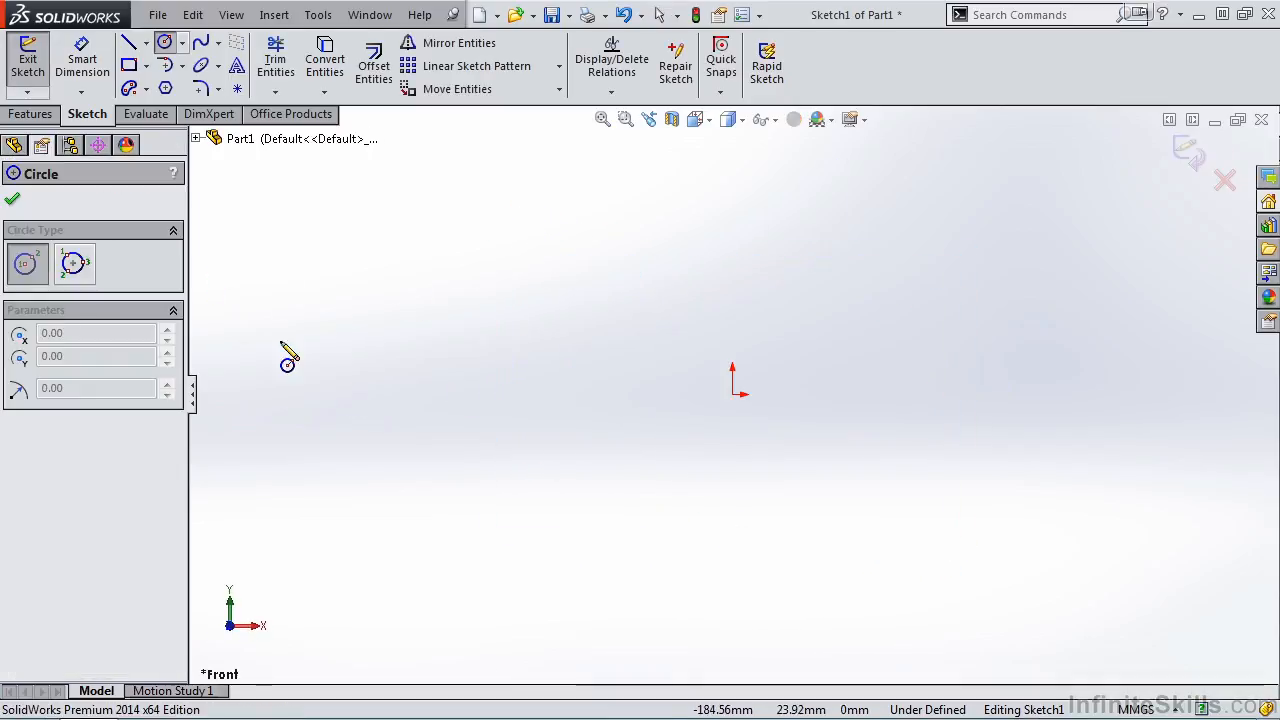
click(732, 394)
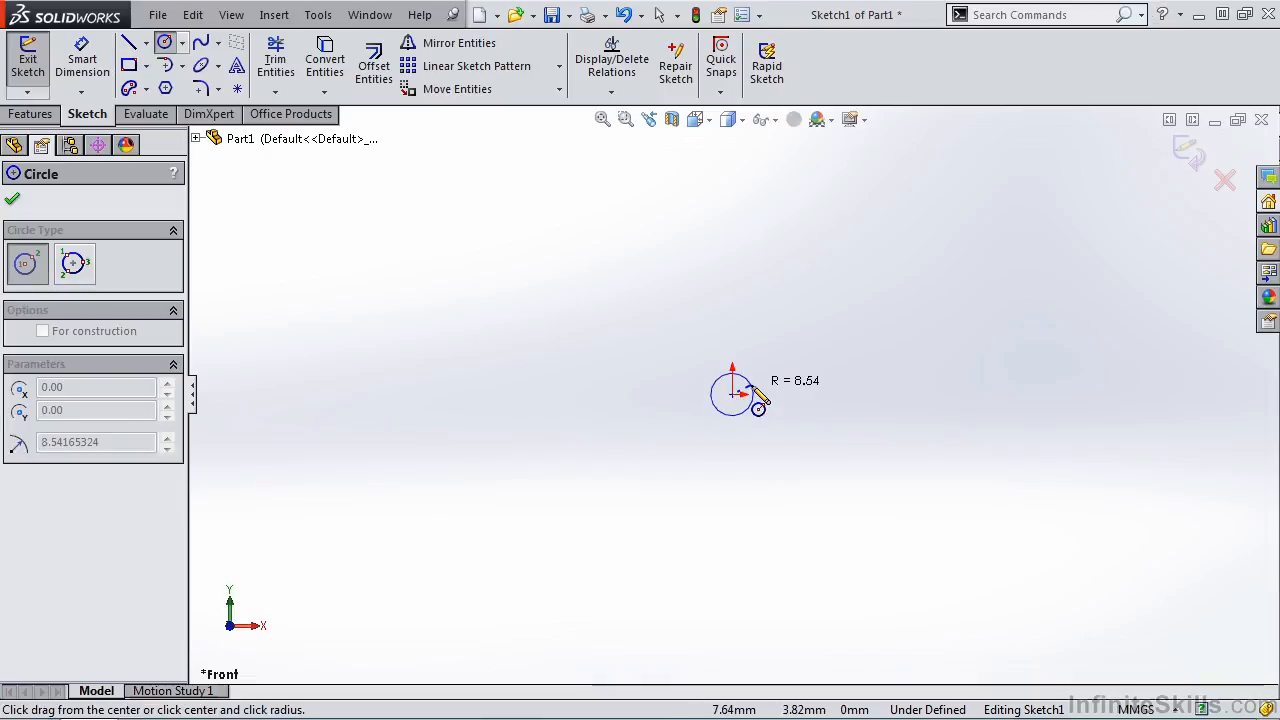
click(751, 386)
key(Escape)
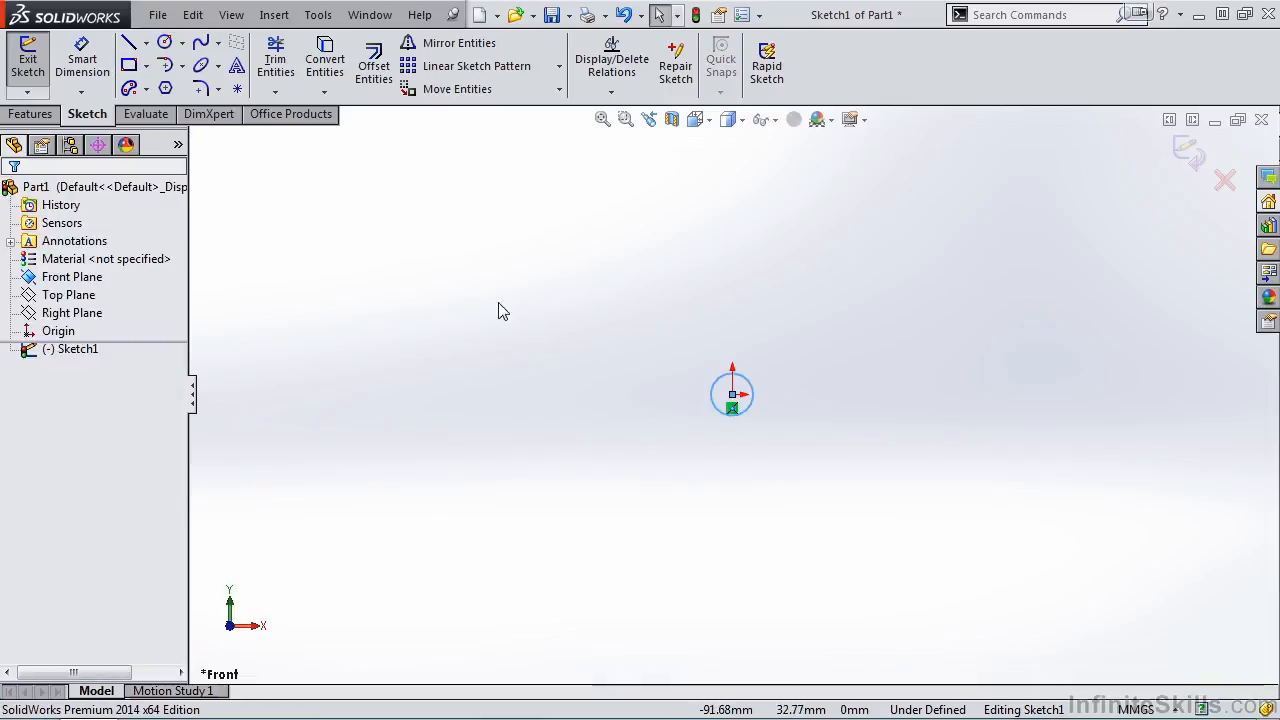
Start a linear sketch pattern of the circle along the X-axis with 6 instances.
click(476, 66)
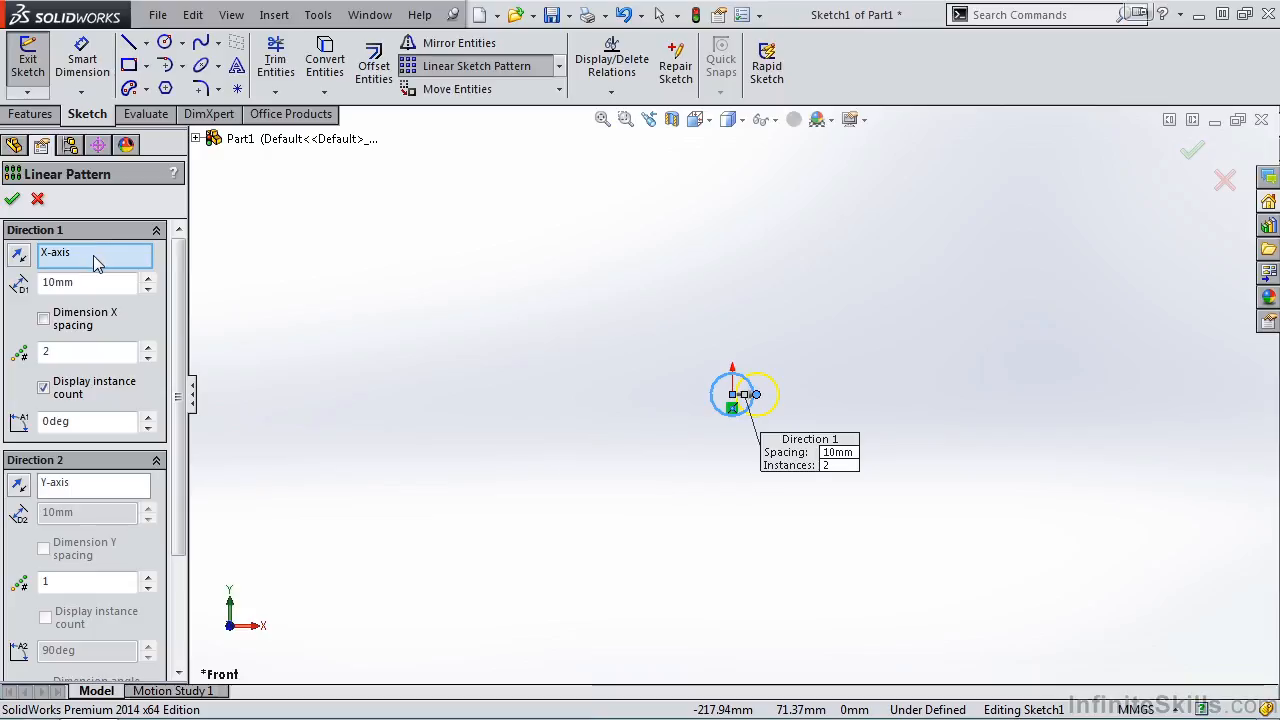
drag(178, 268, 175, 318)
scroll(175, 318, down, 3)
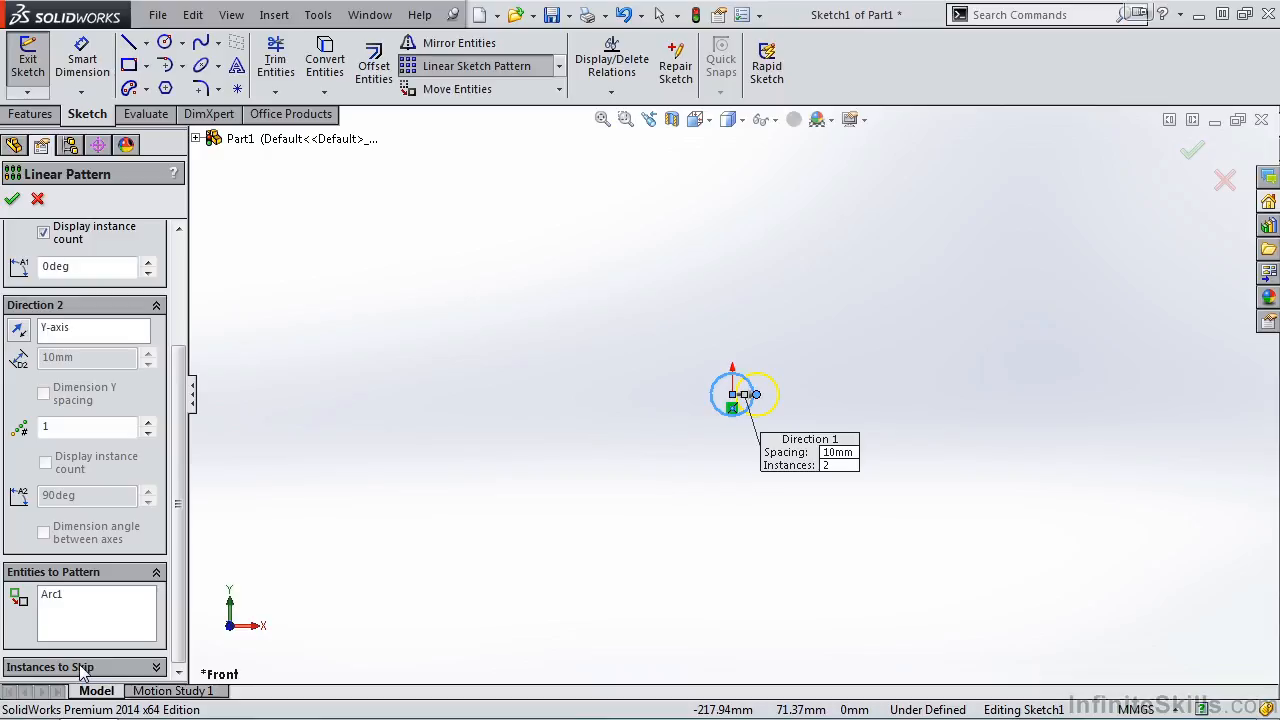
click(80, 624)
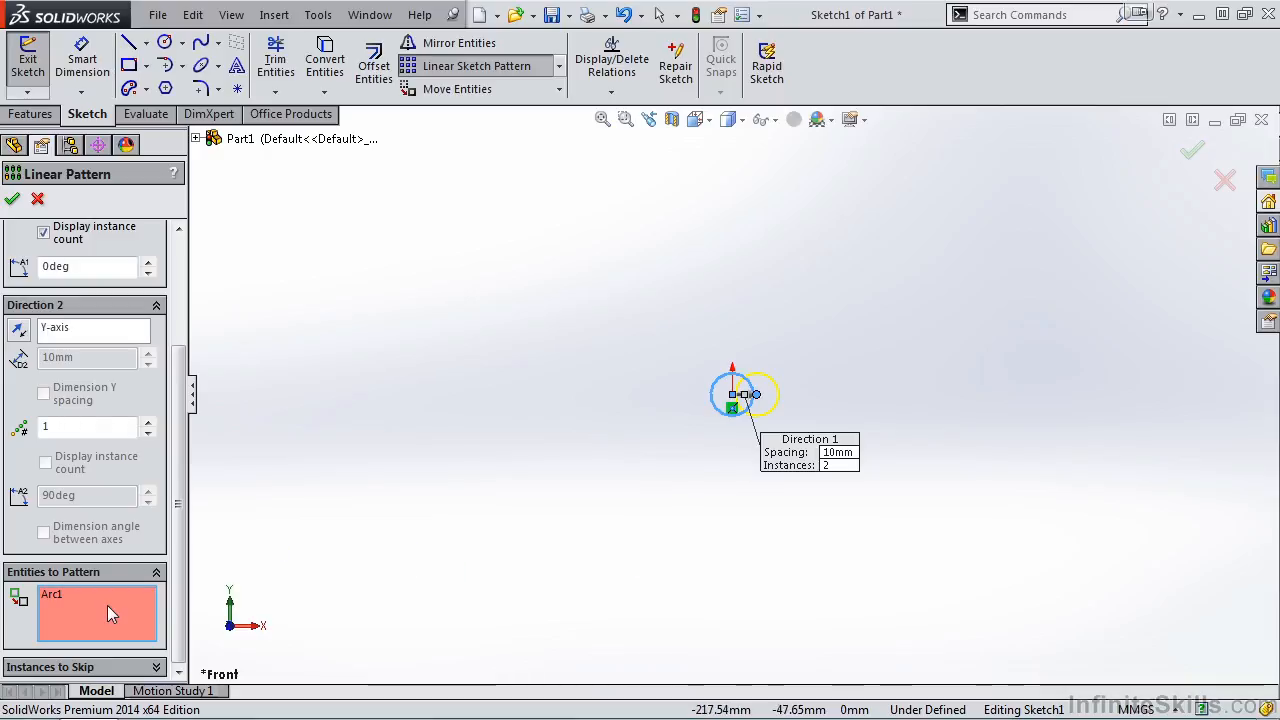
scroll(178, 566, up, 5)
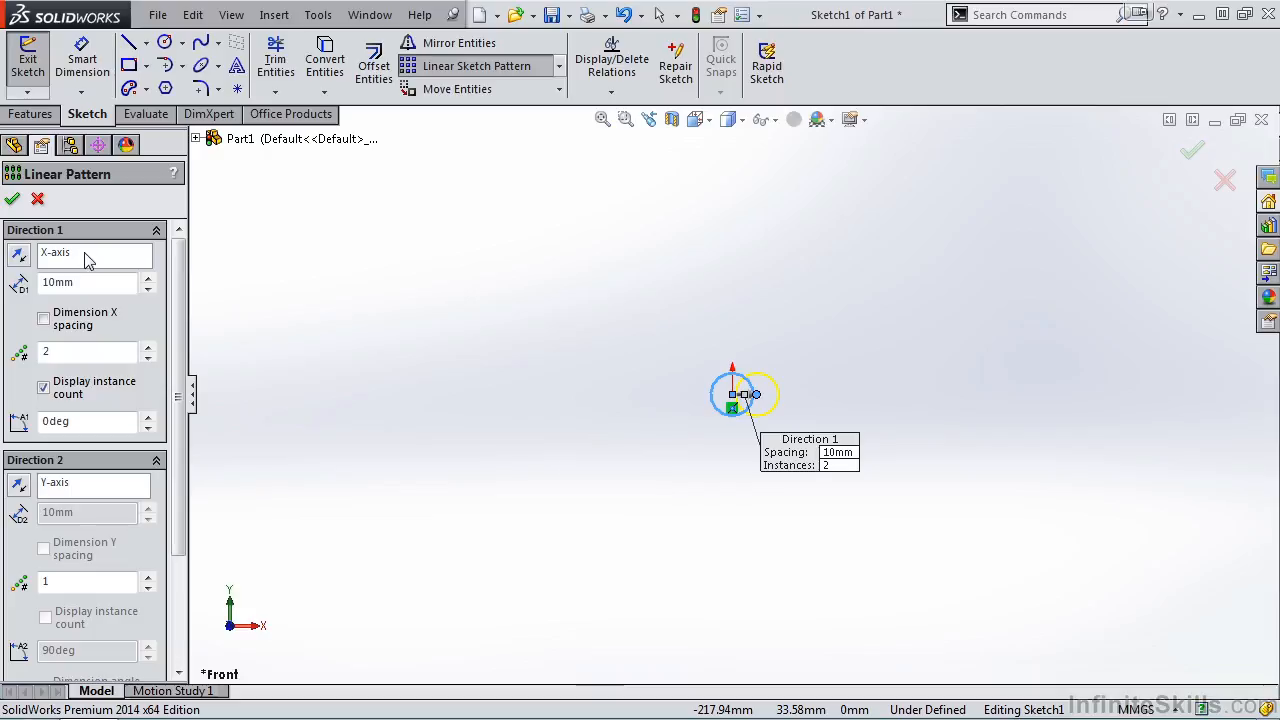
click(148, 347)
click(148, 347)
click(148, 347)
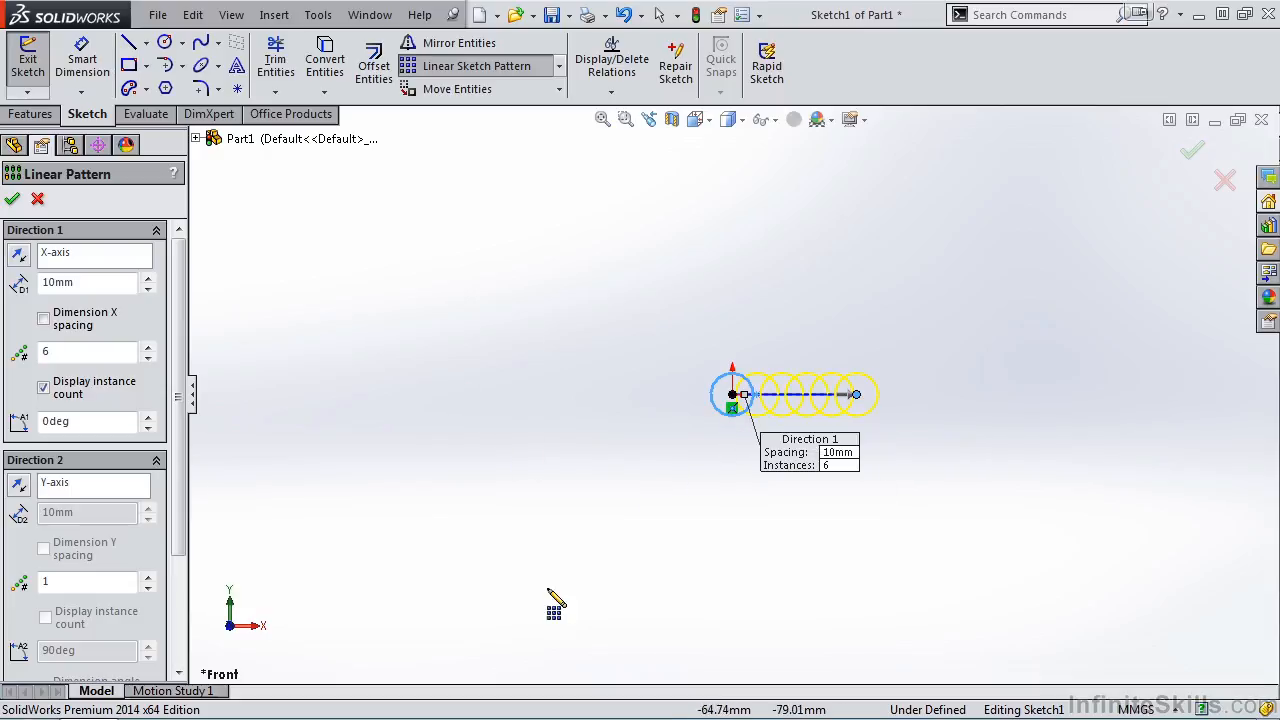
Set the pattern's X-axis spacing to 30 mm and enable the X spacing dimension.
click(148, 279)
click(148, 279)
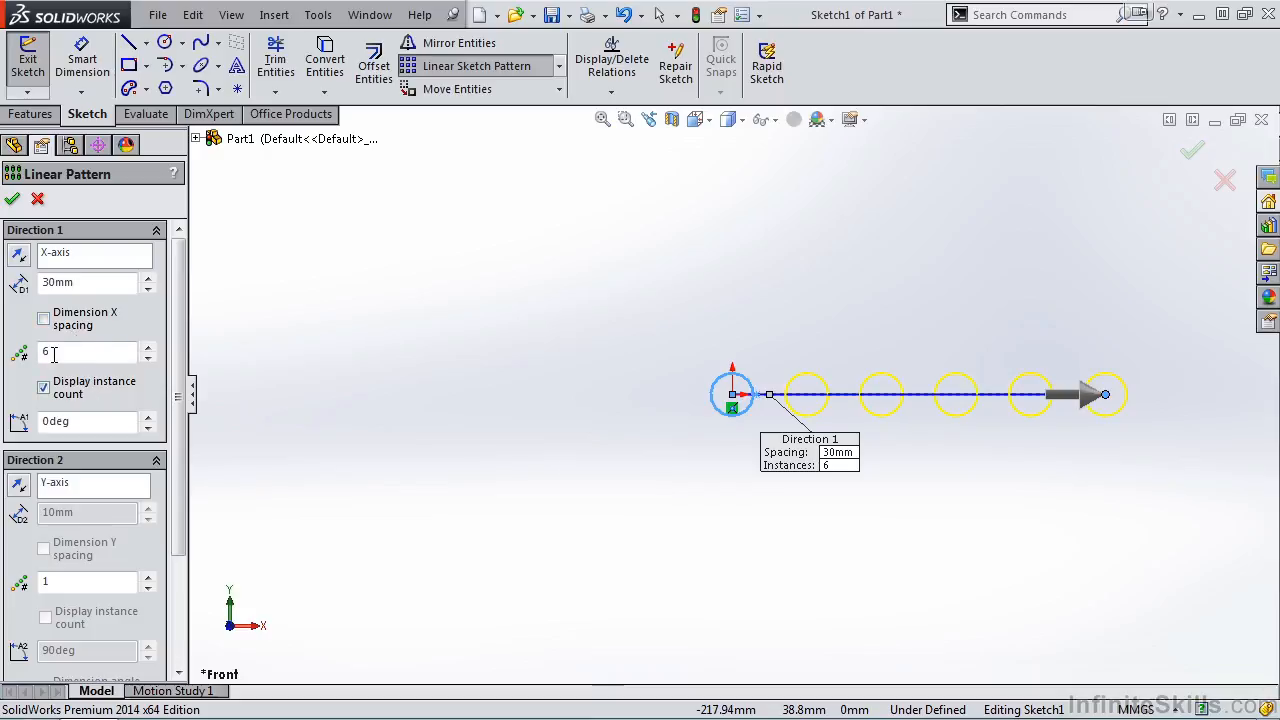
click(44, 320)
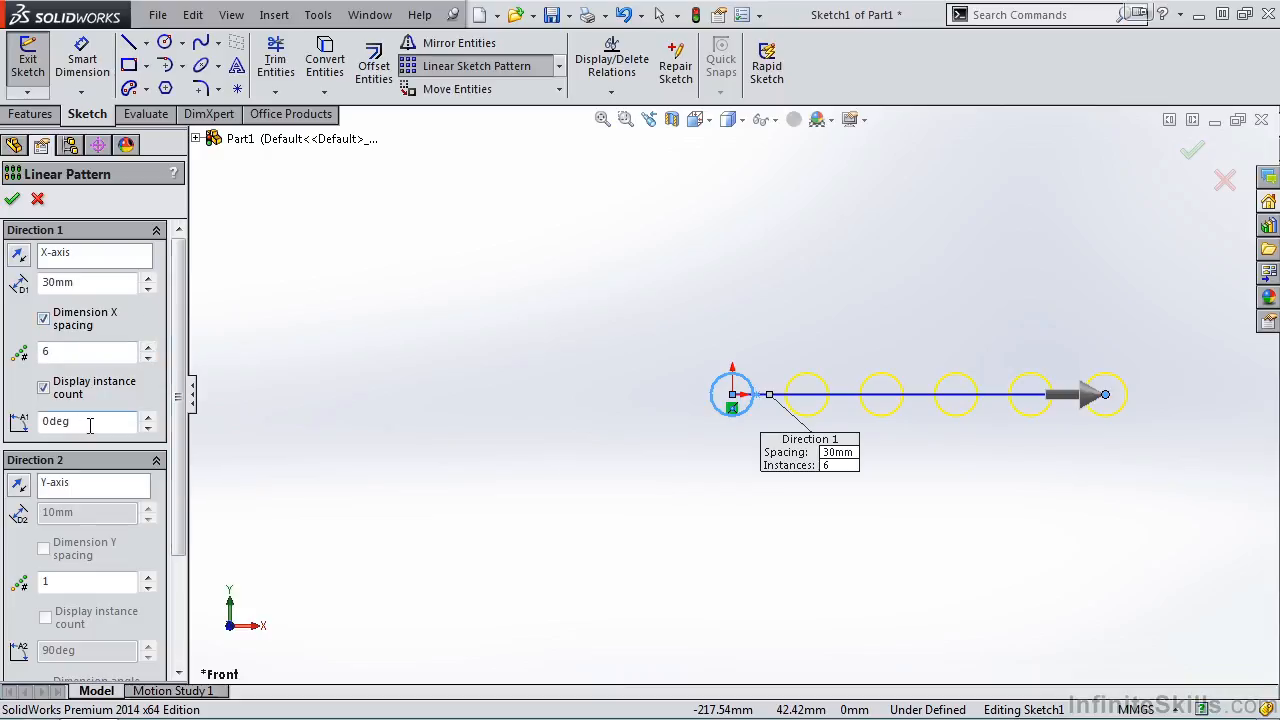
Try a 45-degree angle for the first pattern direction and set it back to 0 degrees.
drag(89, 426, 37, 421)
text(45)
key(Return)
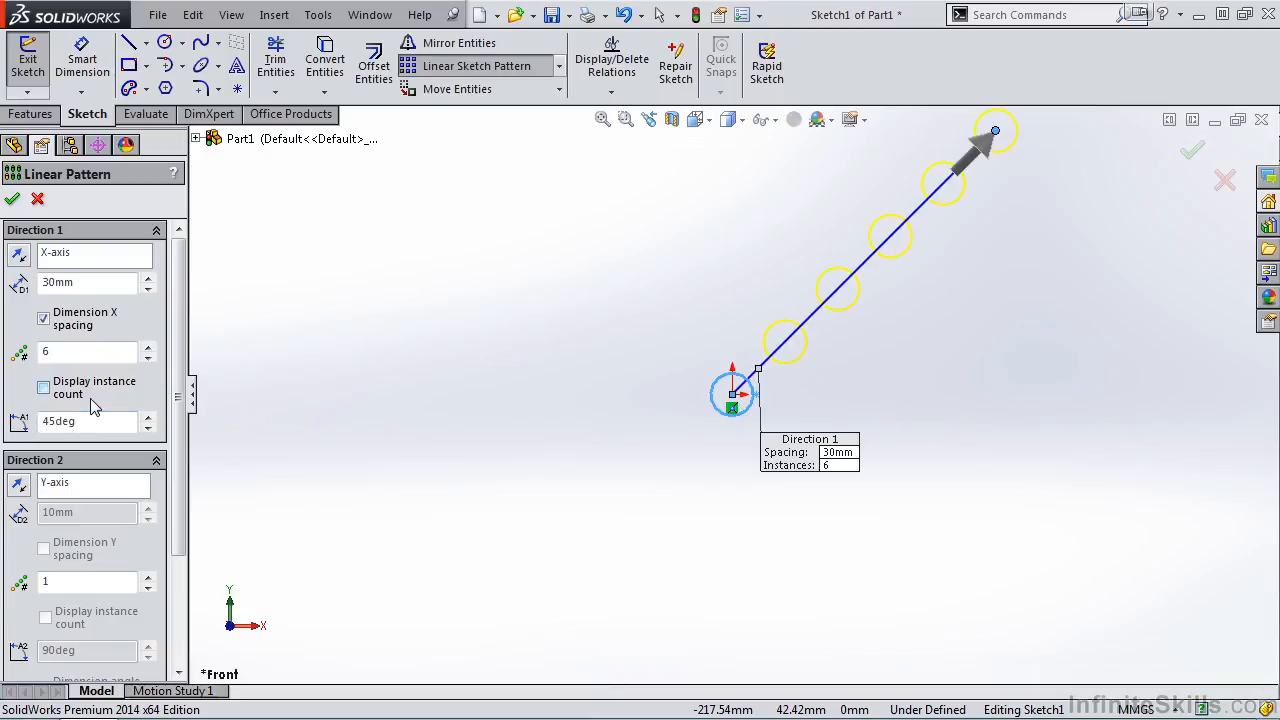
drag(80, 421, 34, 425)
text(0)
Extend the pattern along the Y-axis with 6 instances at 30 mm, dimensioning the Y spacing and the angle between axes.
drag(176, 447, 165, 556)
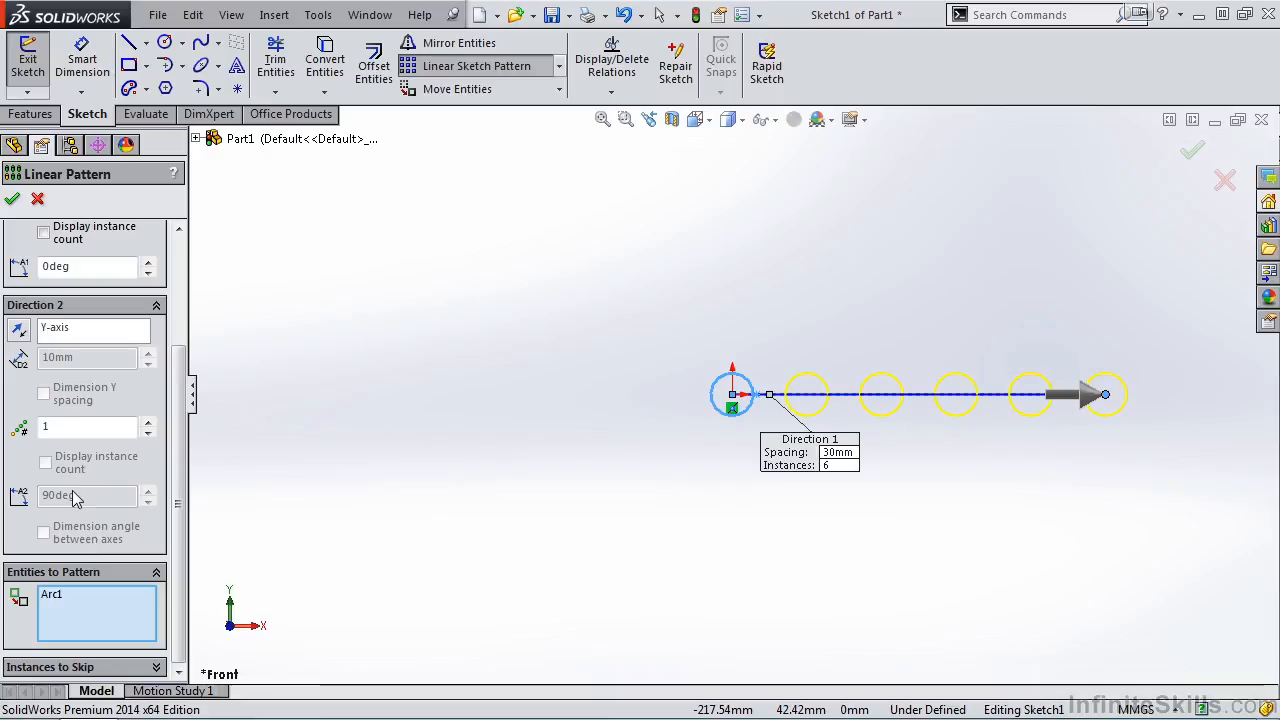
click(148, 423)
click(148, 423)
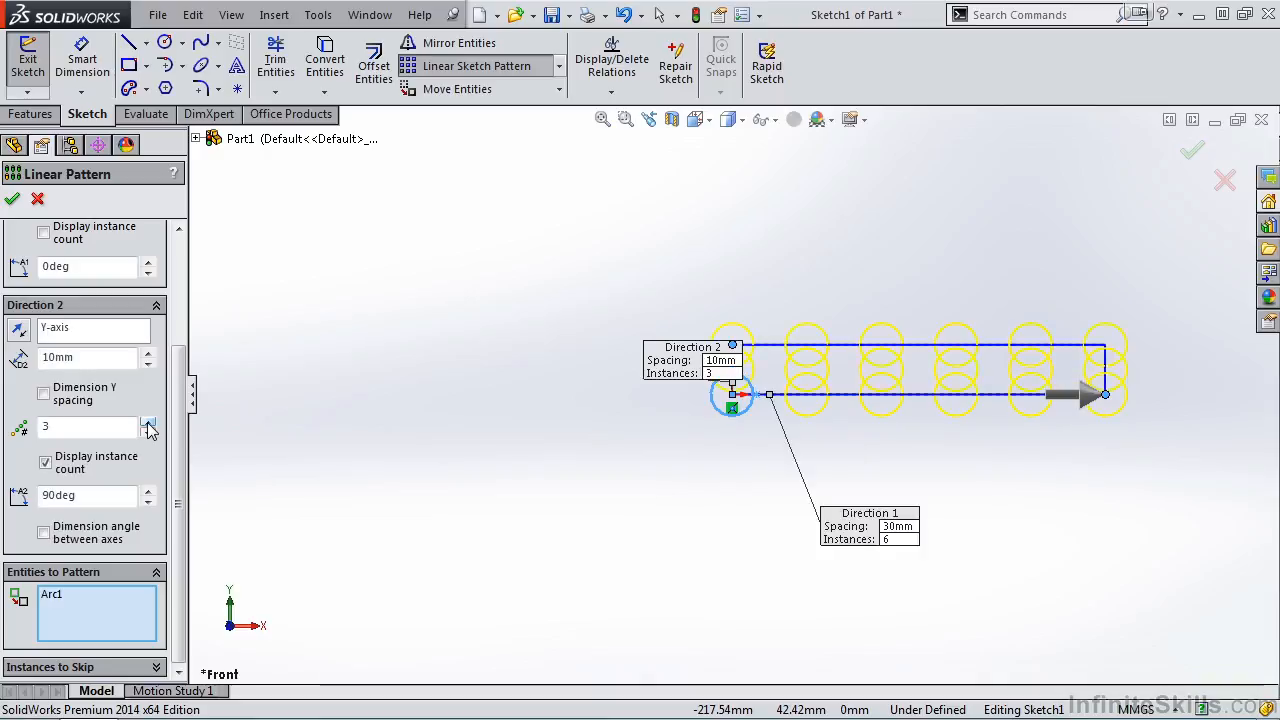
click(148, 423)
click(148, 423)
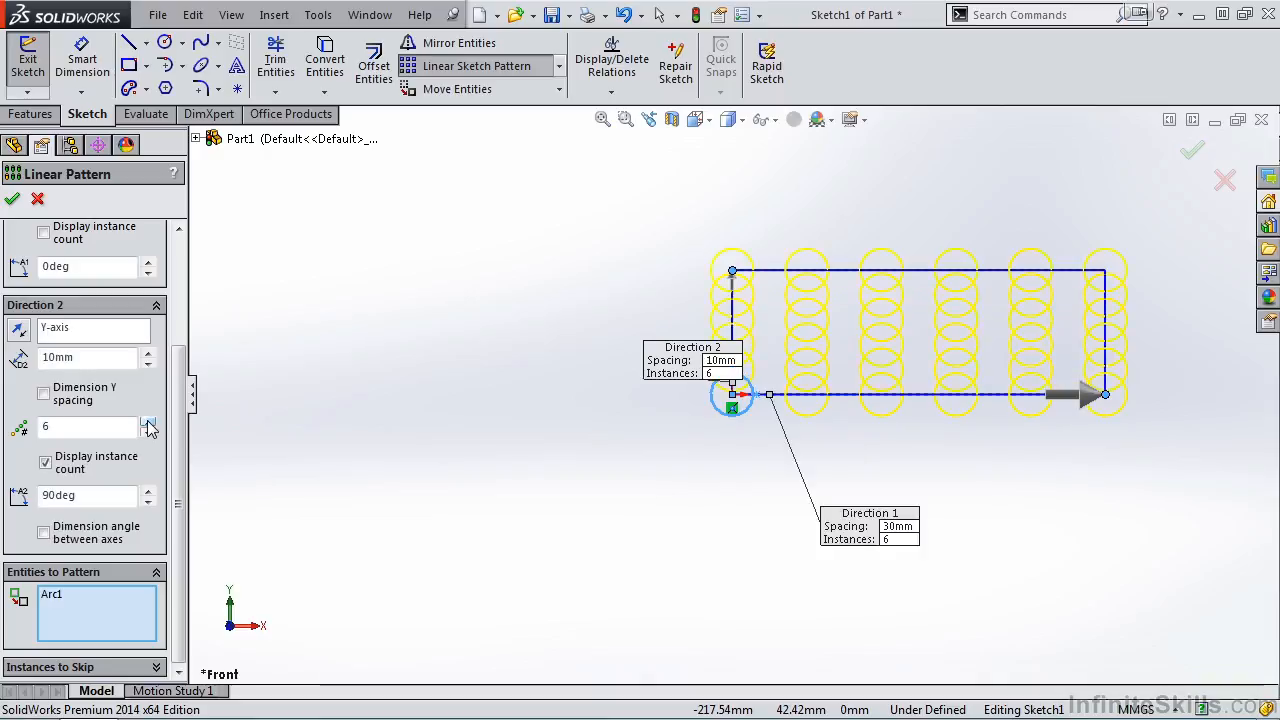
click(147, 354)
click(147, 354)
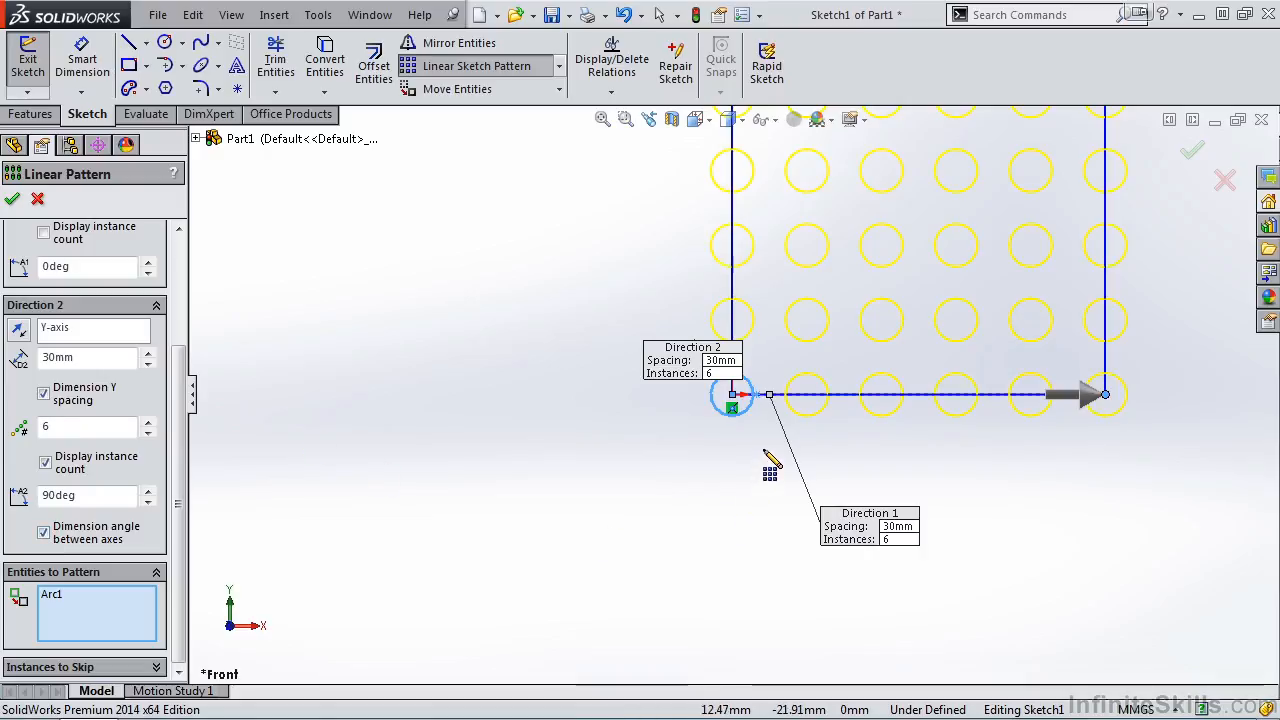
Skip pattern instances (5,3) and (3,4), and restore both of them.
key(f)
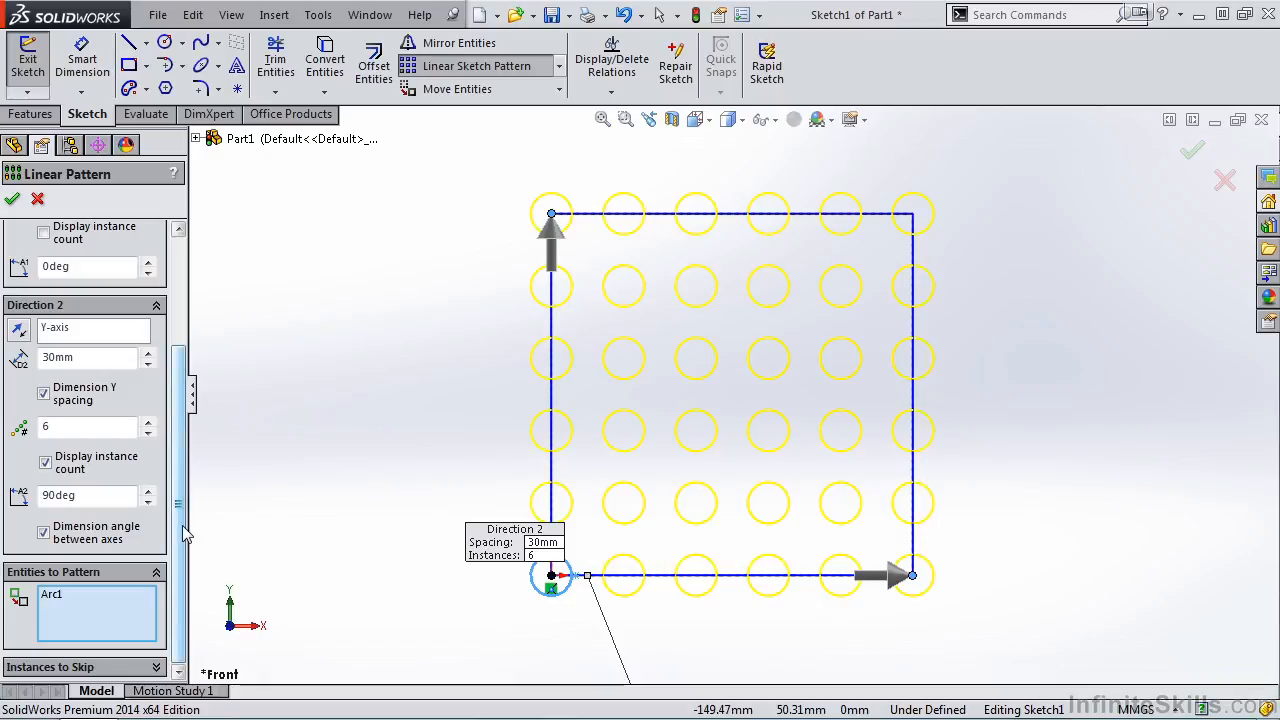
click(156, 667)
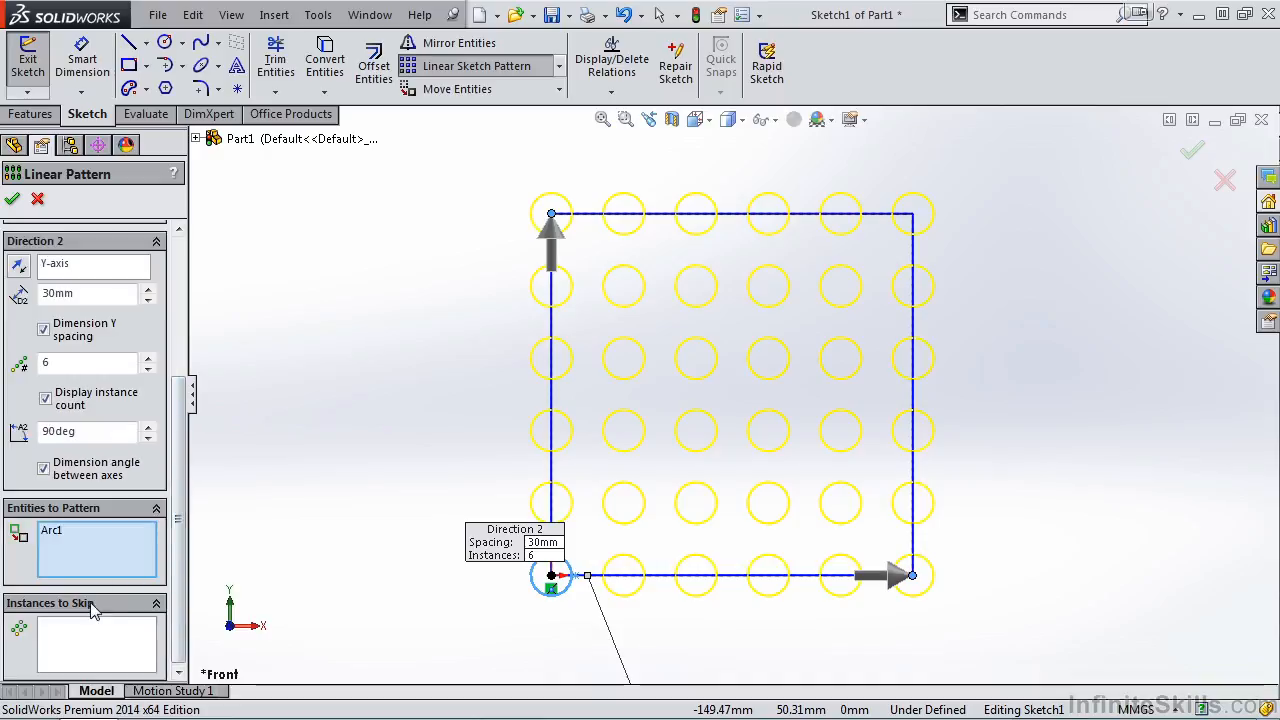
click(104, 642)
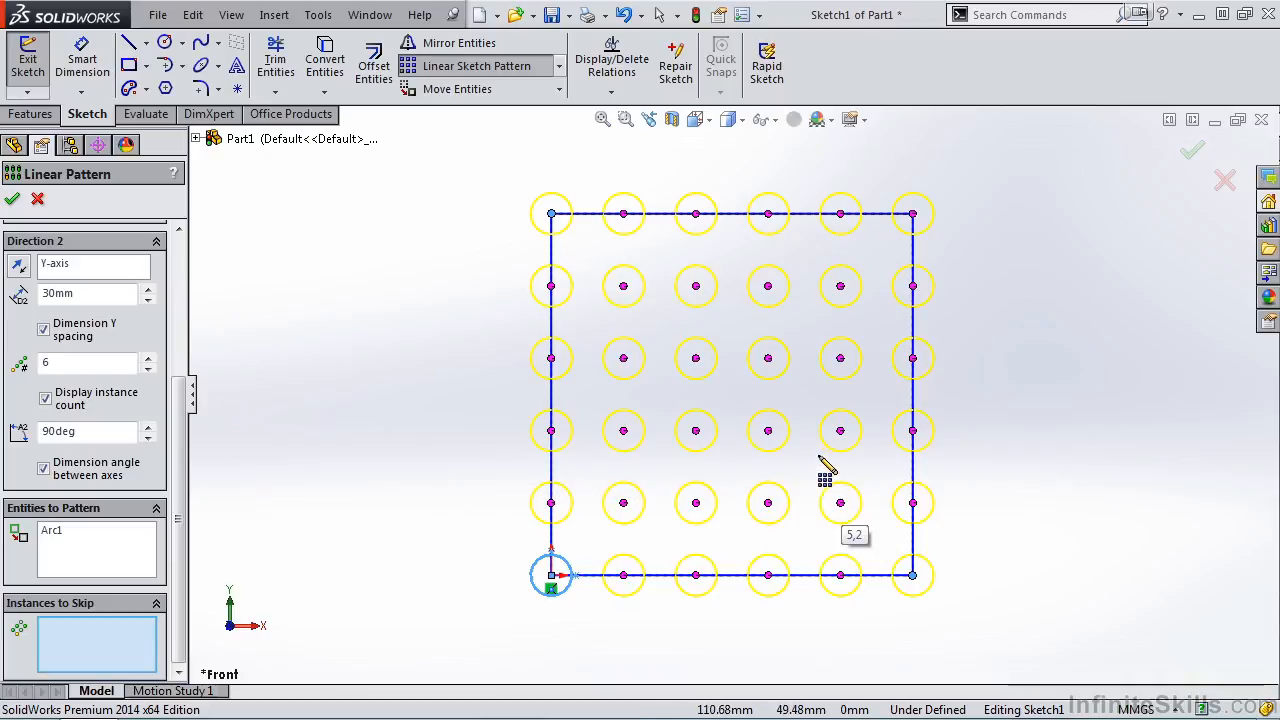
click(841, 434)
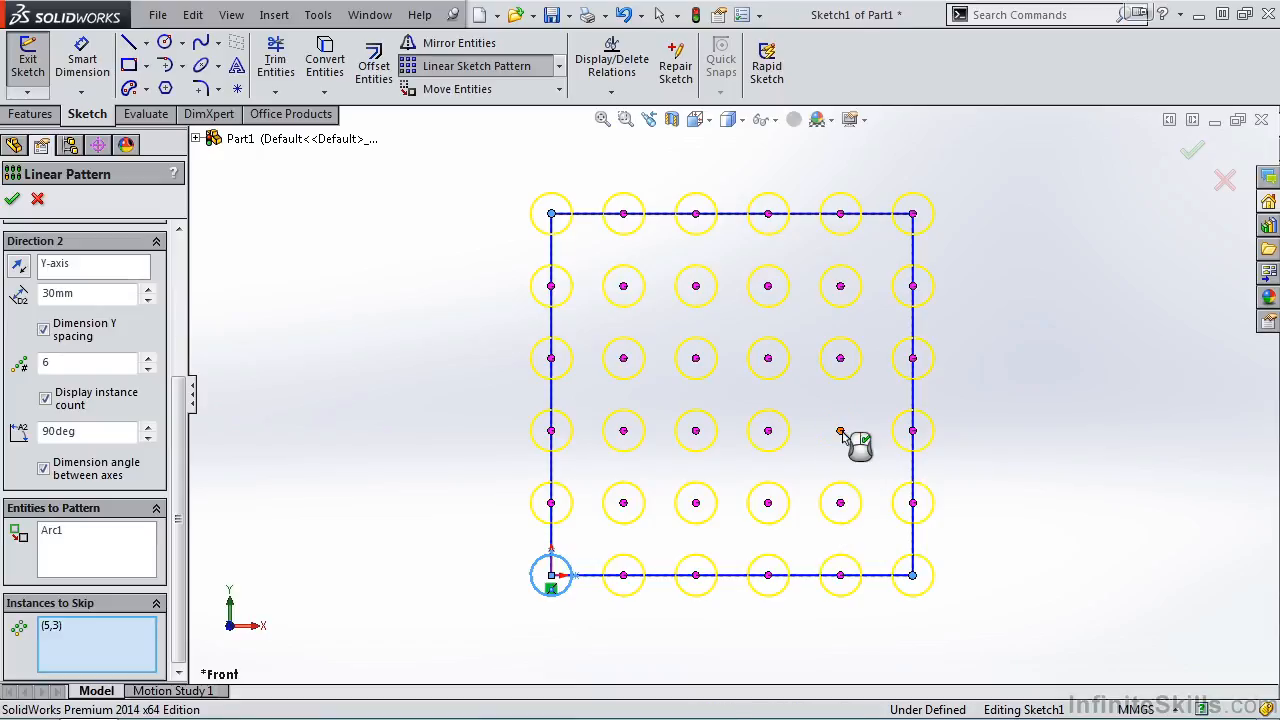
click(697, 362)
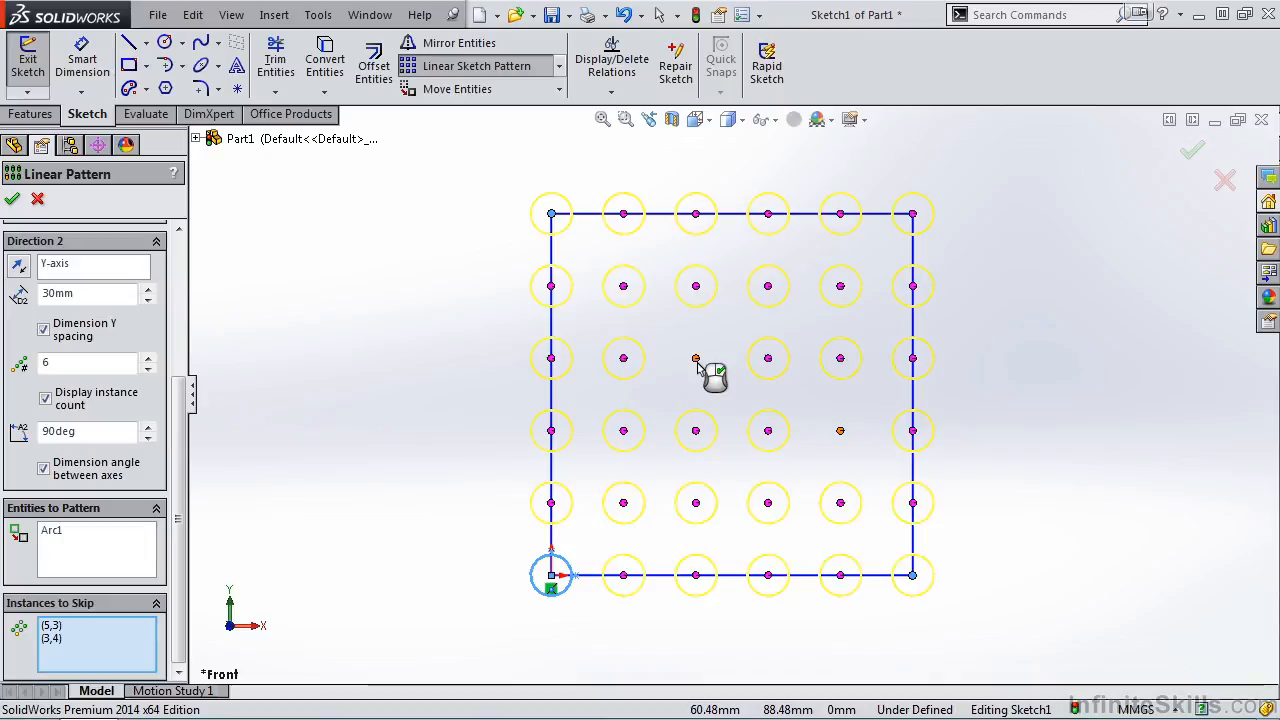
click(696, 360)
click(840, 430)
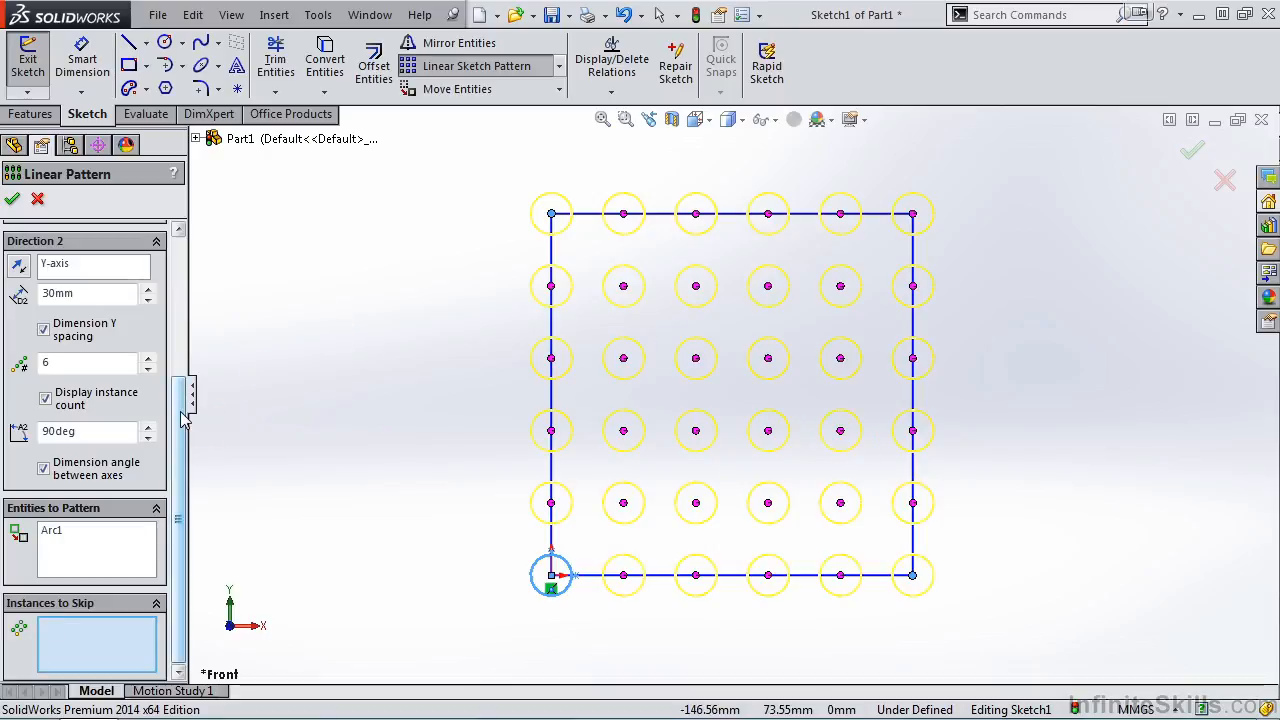
Reduce the second pattern direction to 1 instance and accept the linear pattern.
scroll(189, 385, up, 3)
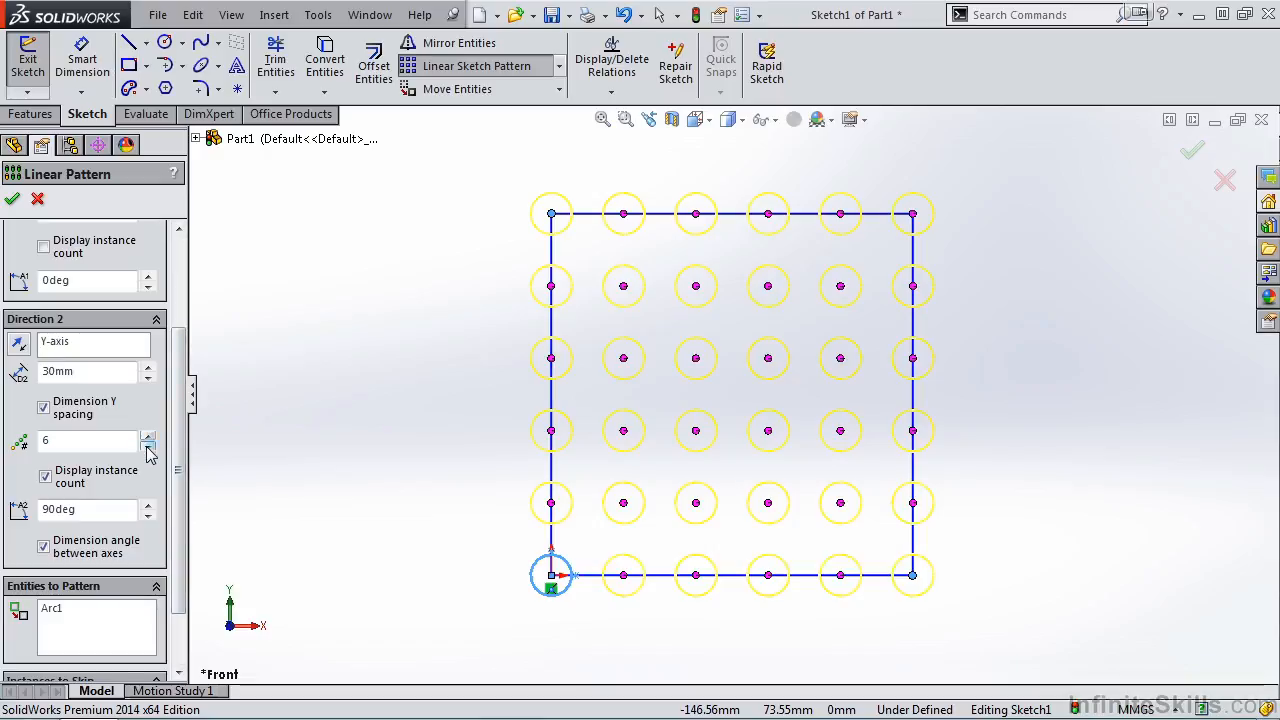
click(148, 449)
click(148, 449)
click(148, 449)
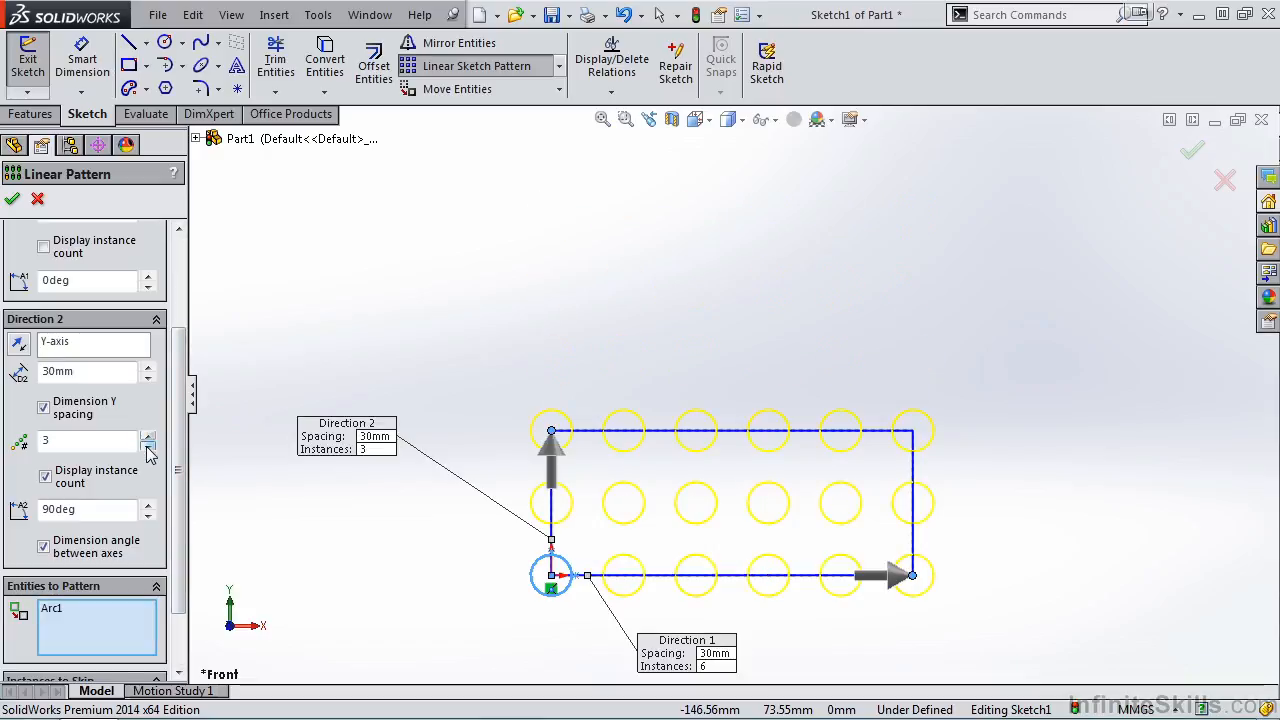
click(148, 449)
click(148, 449)
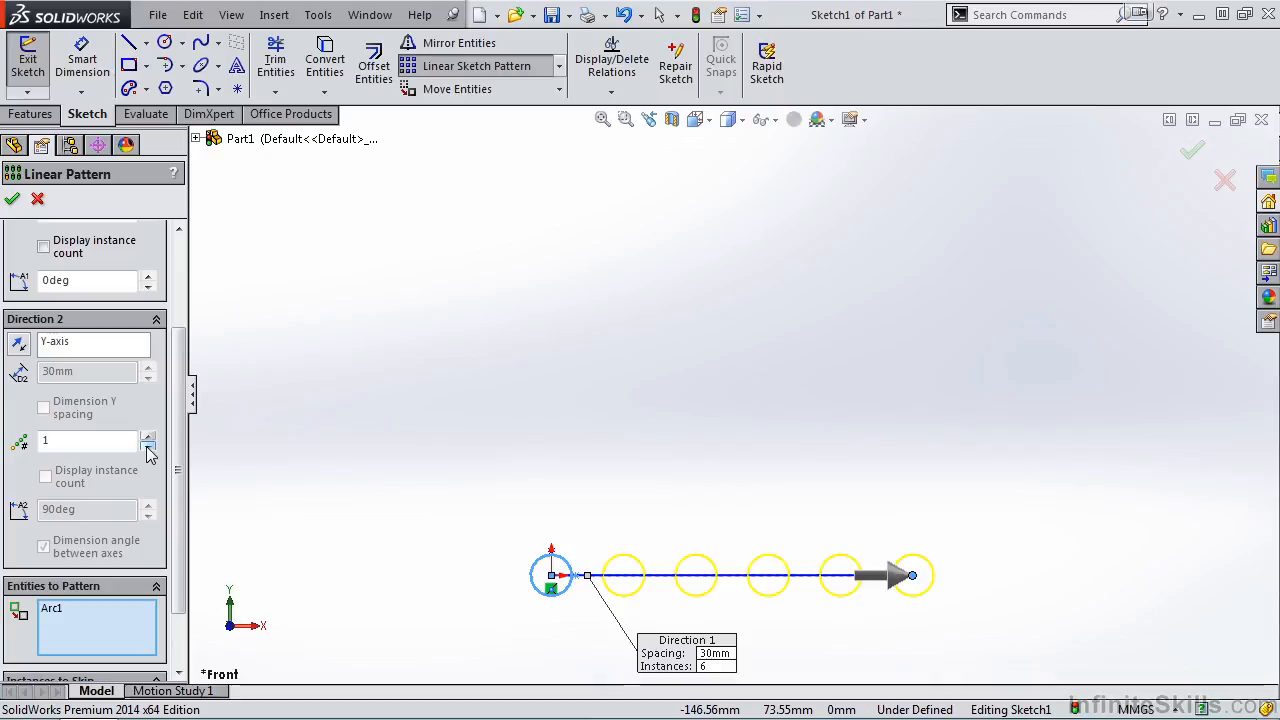
click(12, 201)
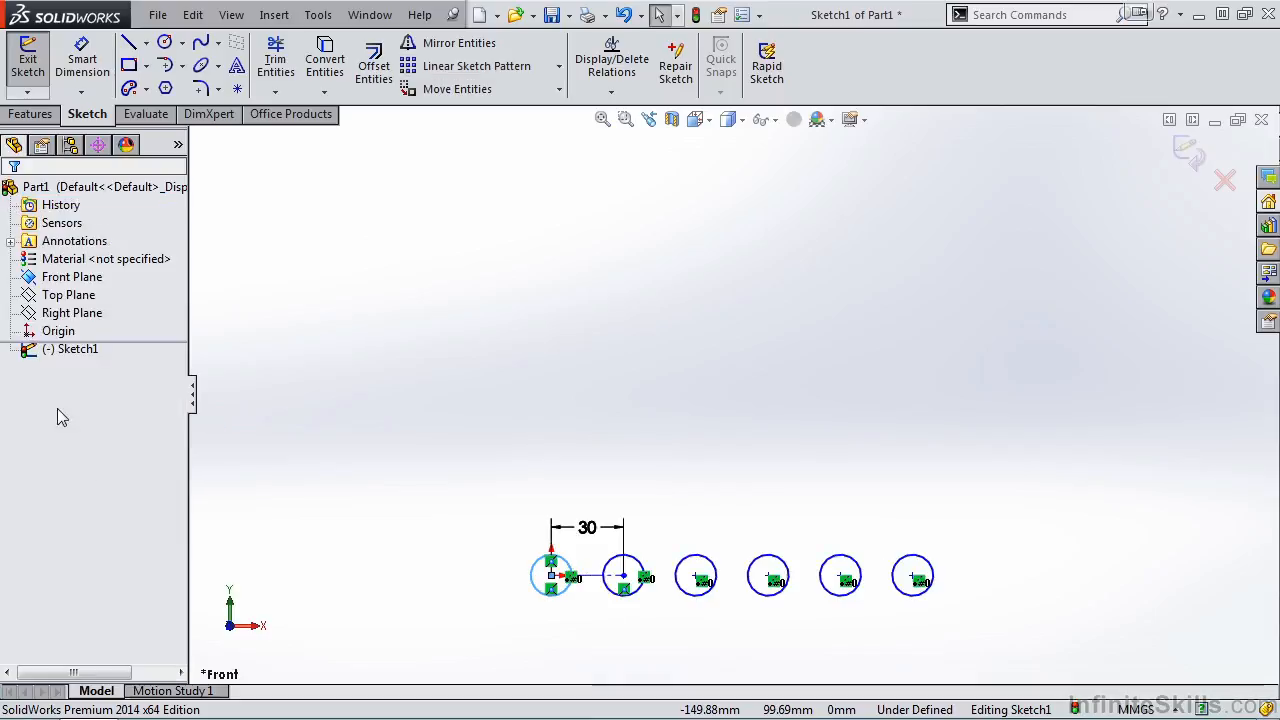
Start a circular sketch pattern about the origin with all six circles as the entities to pattern.
scroll(427, 625, up, 3)
scroll(439, 620, down, 2)
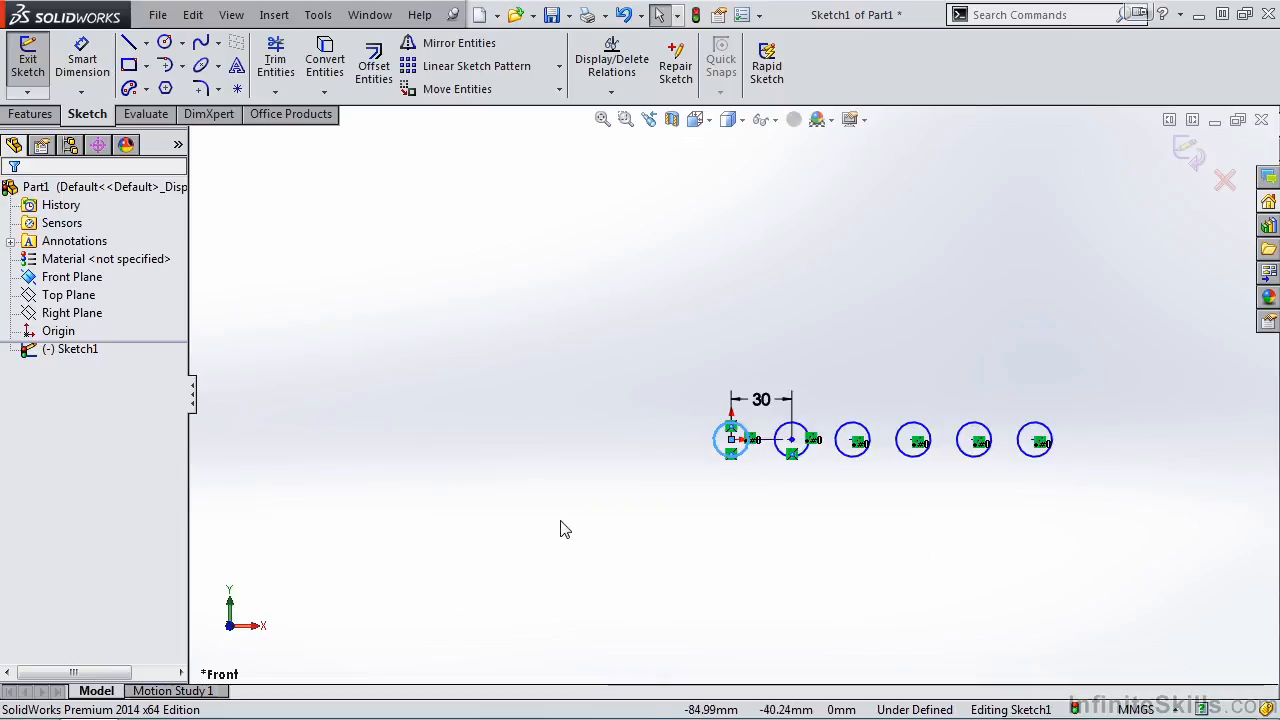
click(559, 66)
click(532, 107)
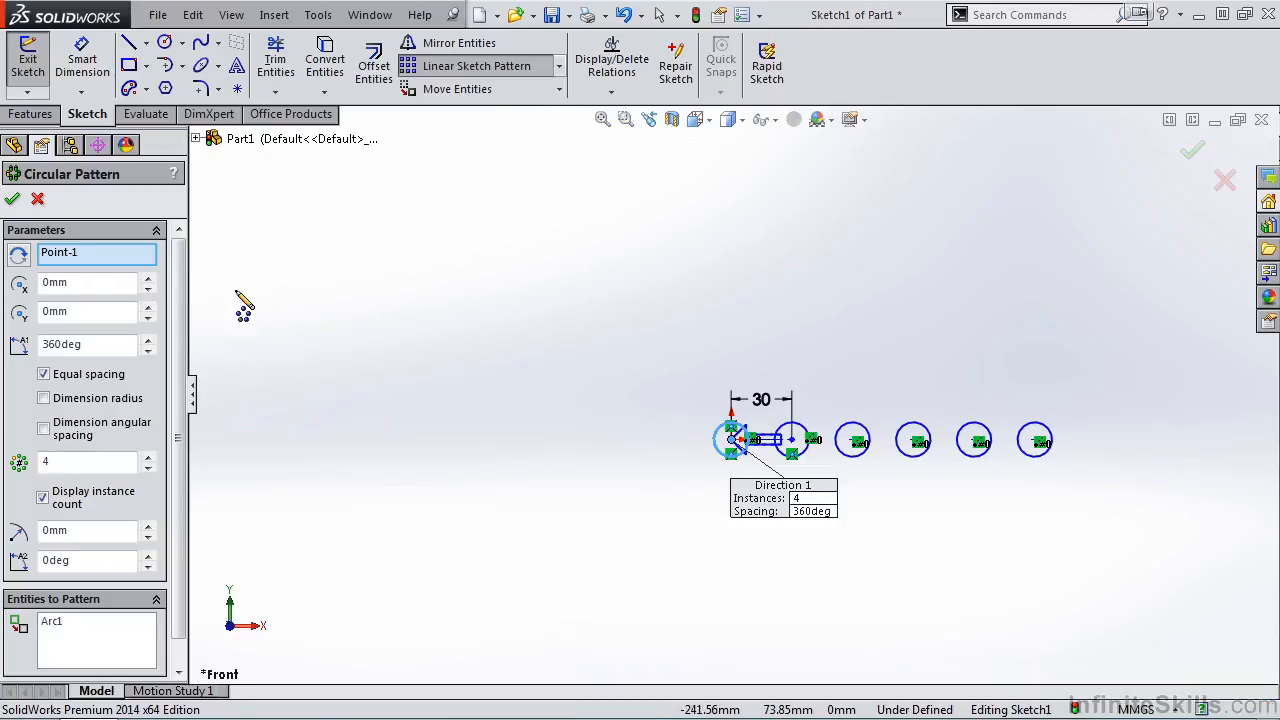
scroll(182, 340, down, 1)
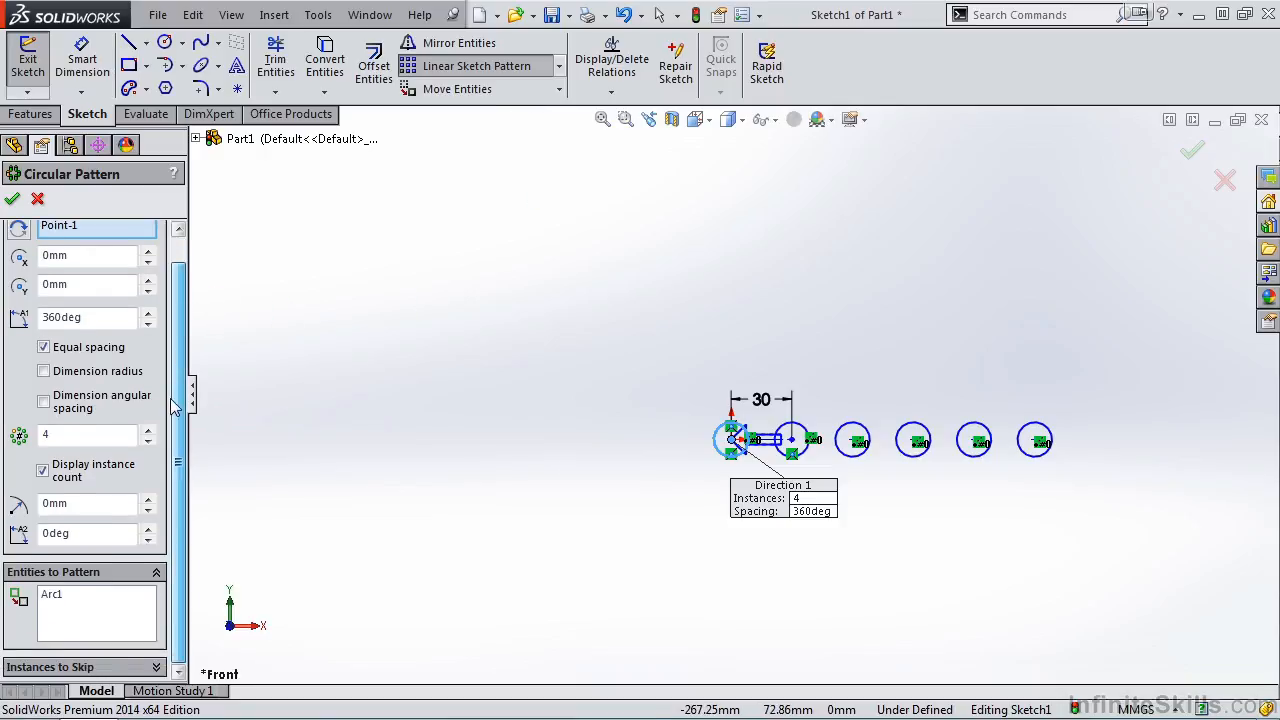
click(111, 613)
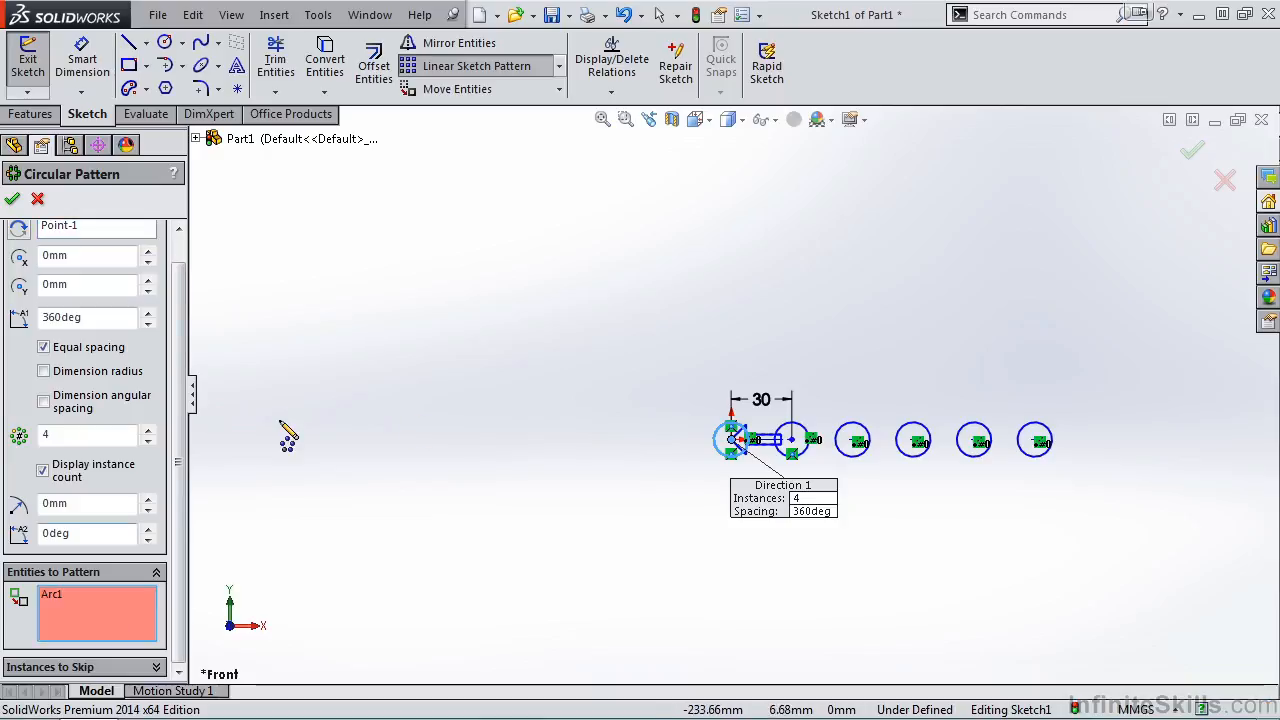
click(816, 431)
click(850, 431)
click(905, 431)
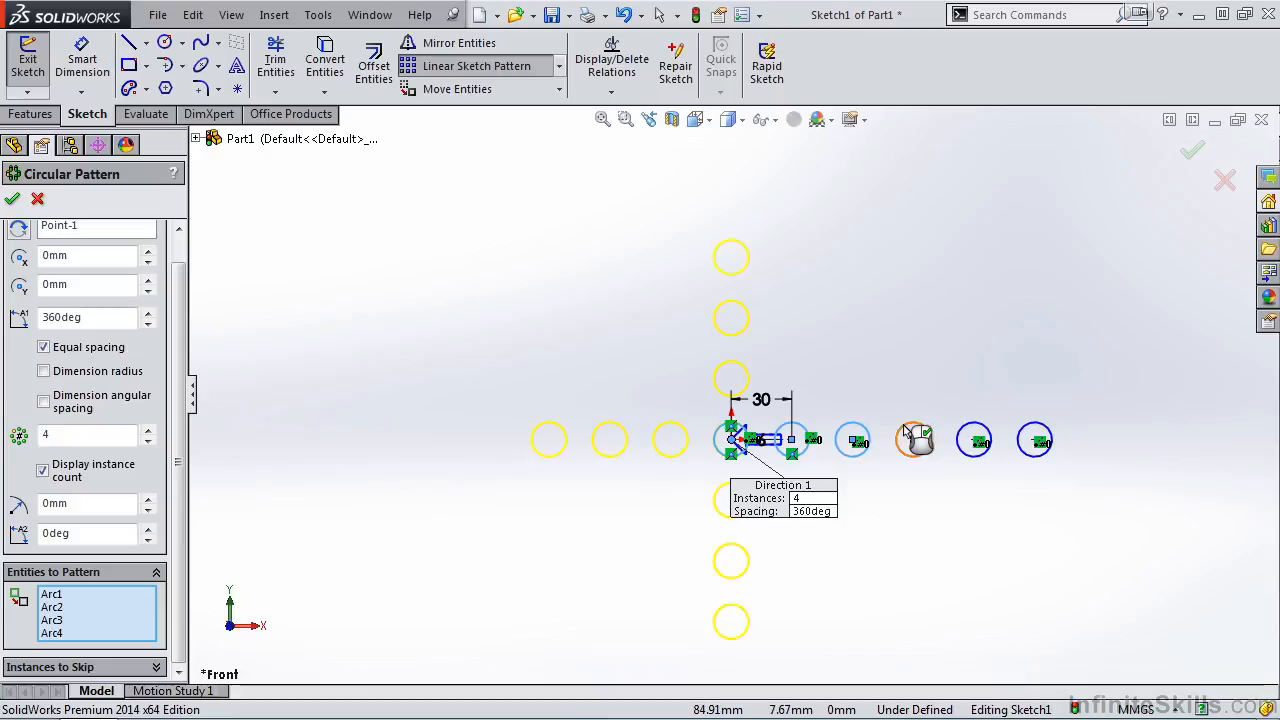
click(966, 435)
click(1021, 433)
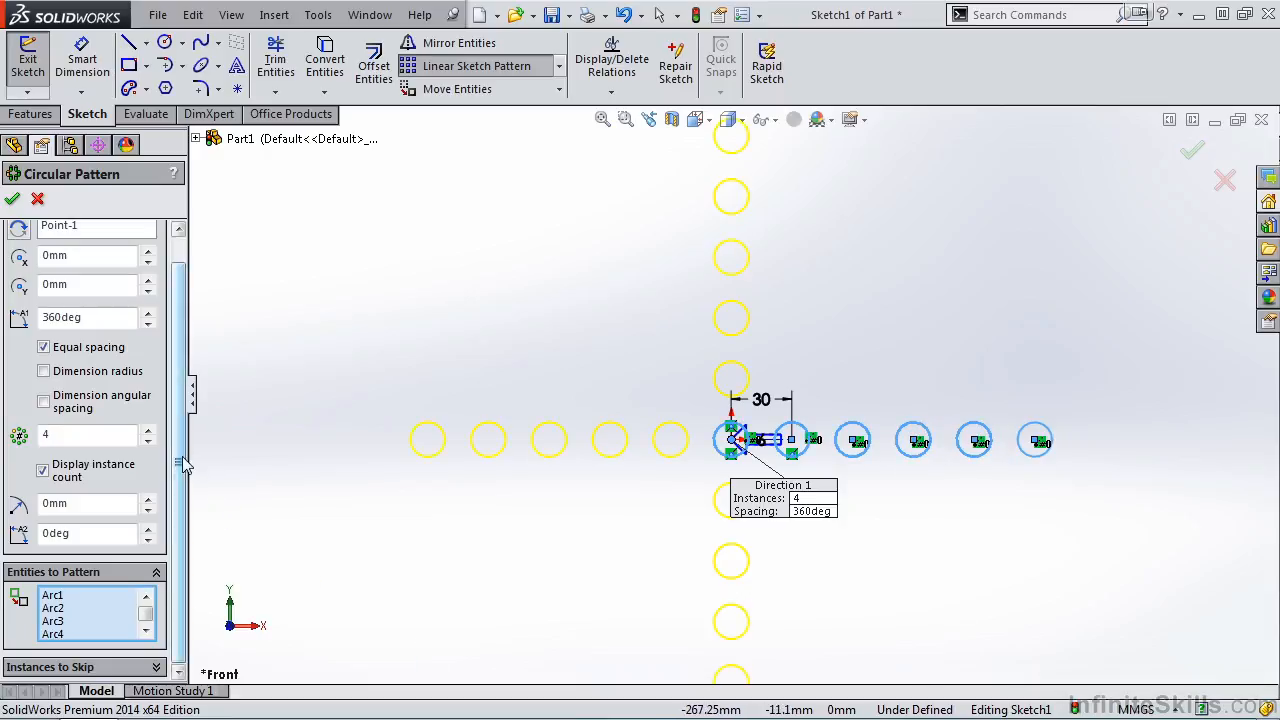
Try the circular pattern without equal spacing, dimensioning the angular spacing and setting it to 30 degrees.
scroll(180, 441, up, 2)
scroll(180, 441, up, 1)
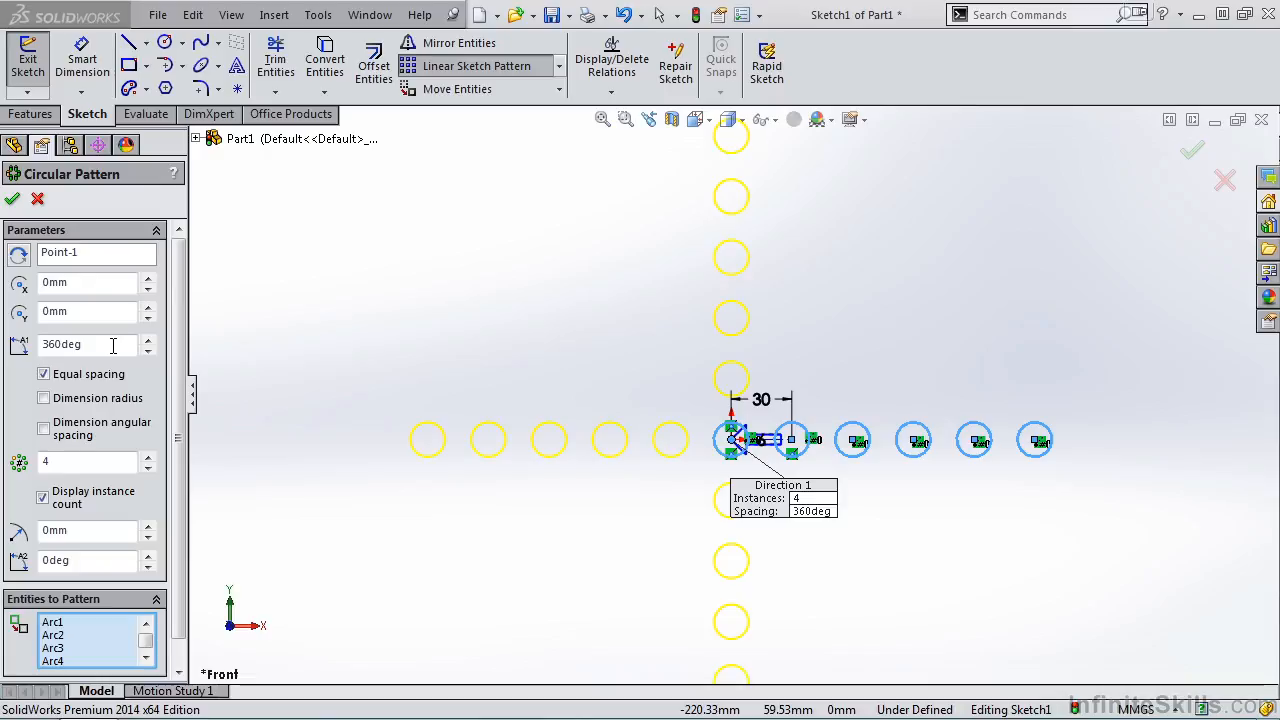
click(43, 374)
drag(88, 344, 50, 344)
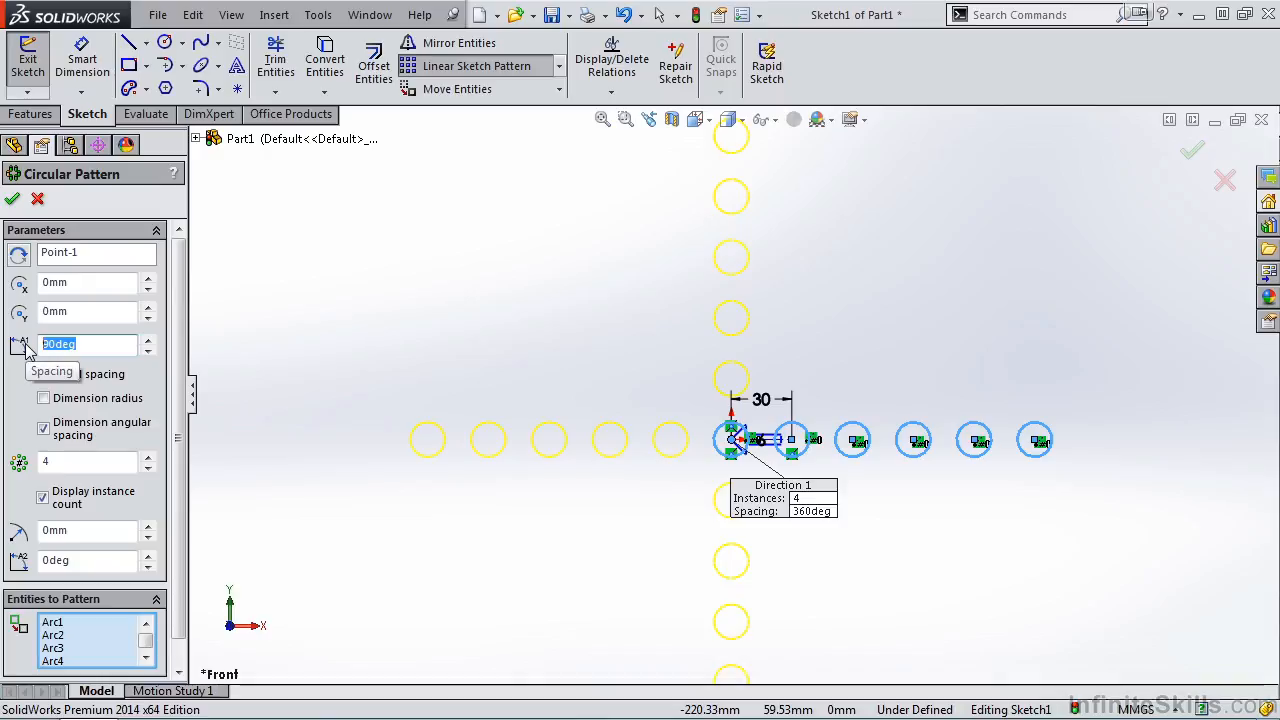
text(30)
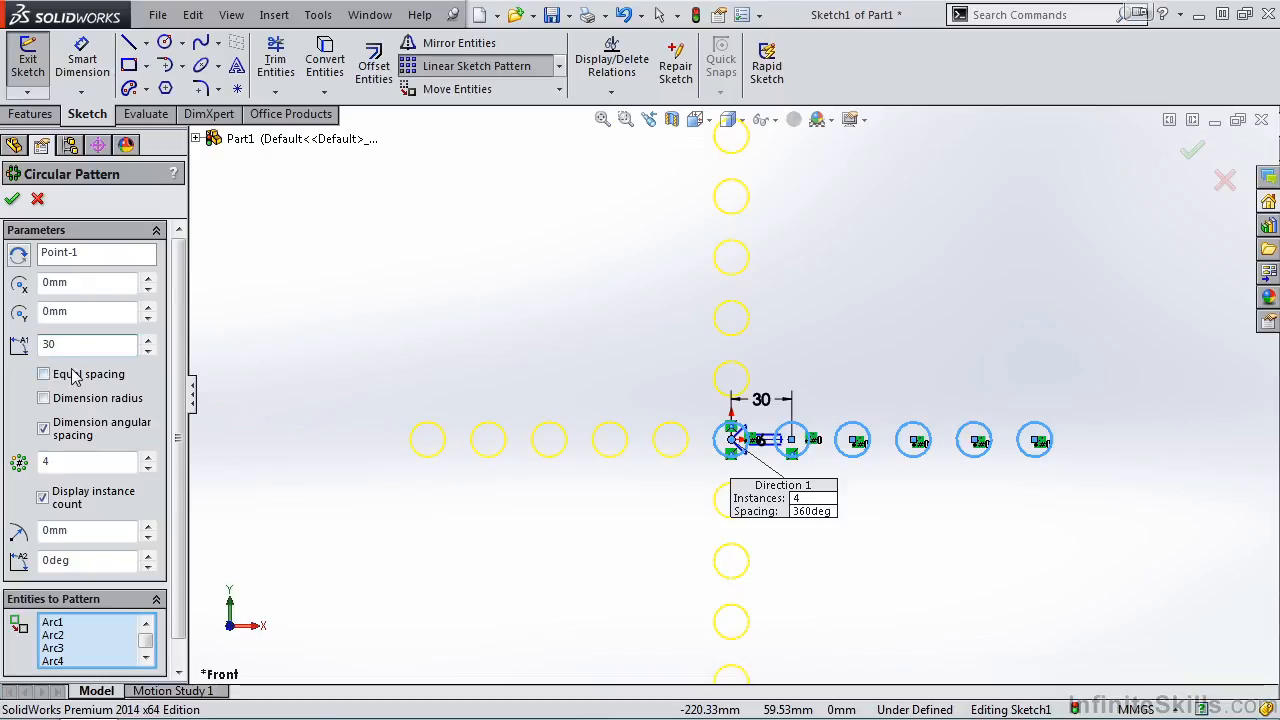
Re-enable equal spacing and set the circular pattern's total angle to 360 degrees.
click(72, 374)
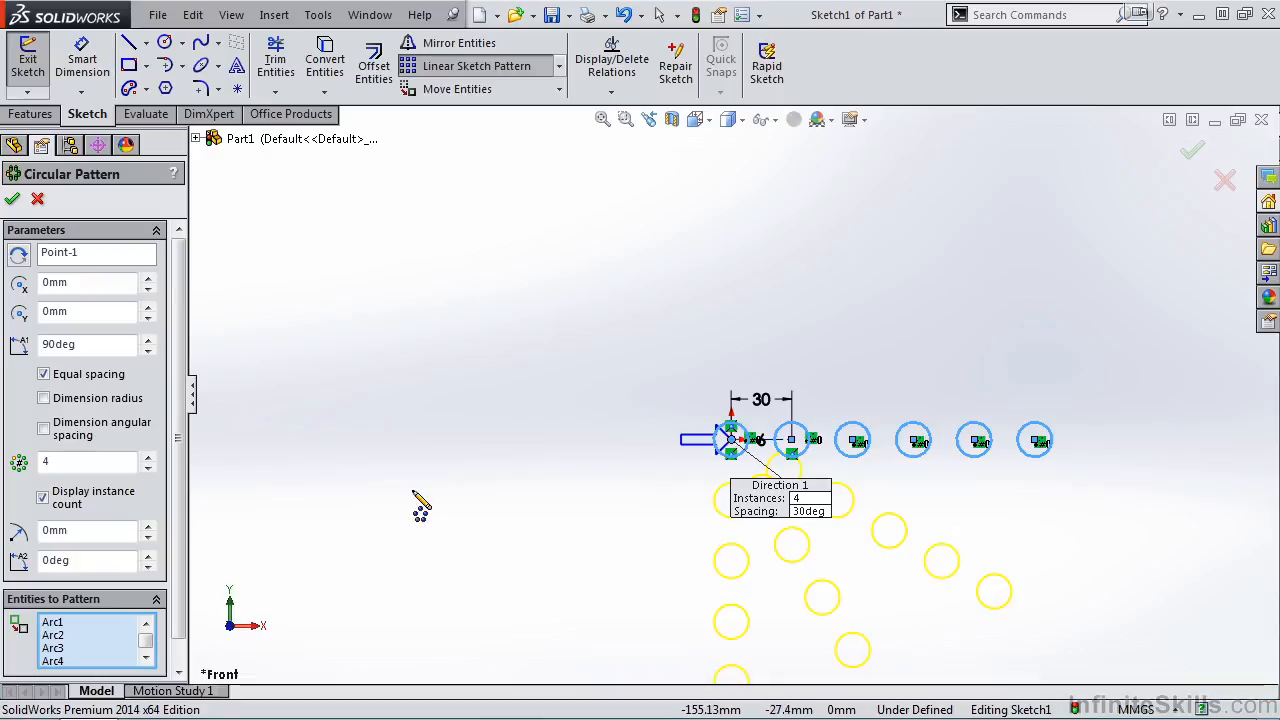
double_click(85, 344)
text(360)
key(Return)
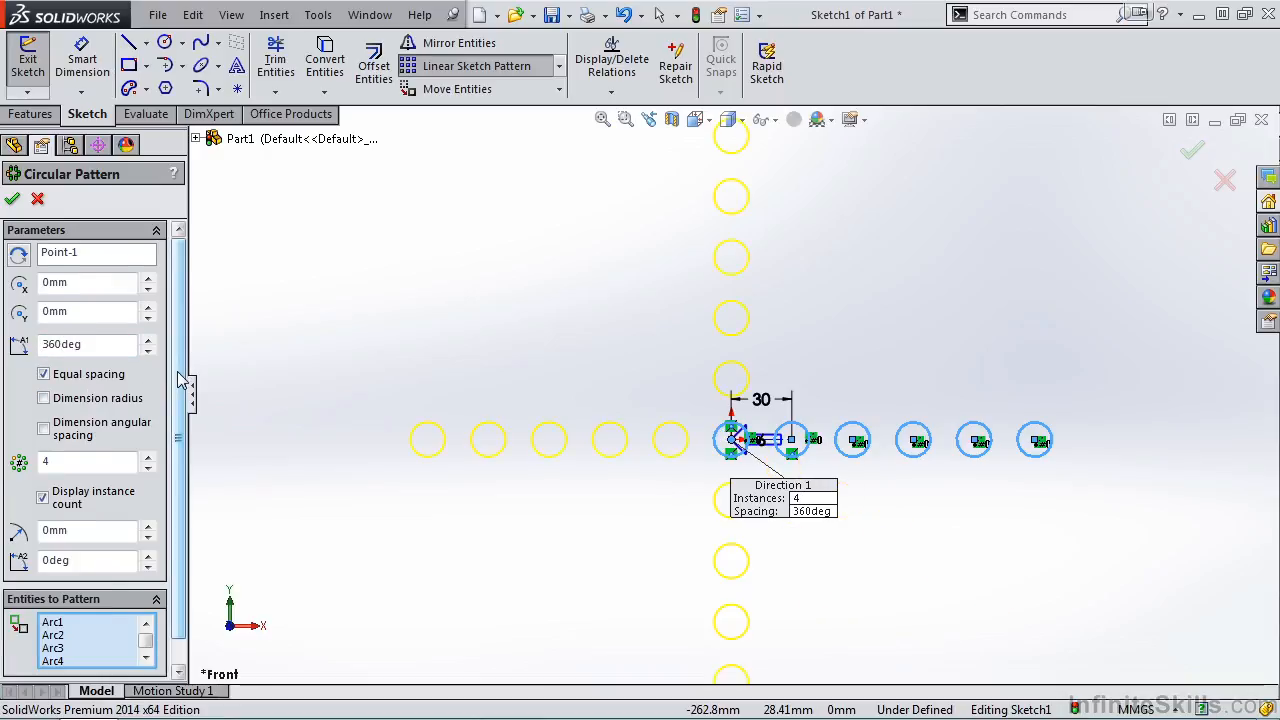
Add radius and angular spacing dimensions to the circular pattern and increase it to 8 instances.
scroll(182, 378, down, 2)
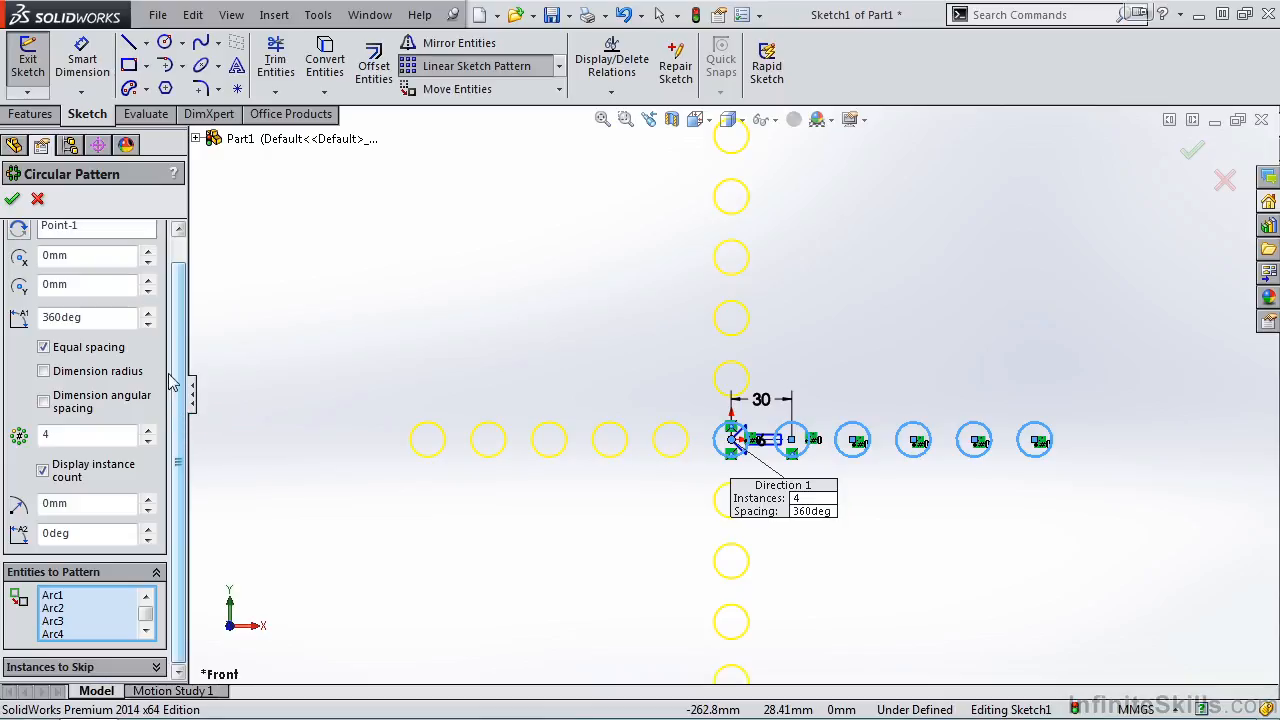
click(44, 372)
click(44, 401)
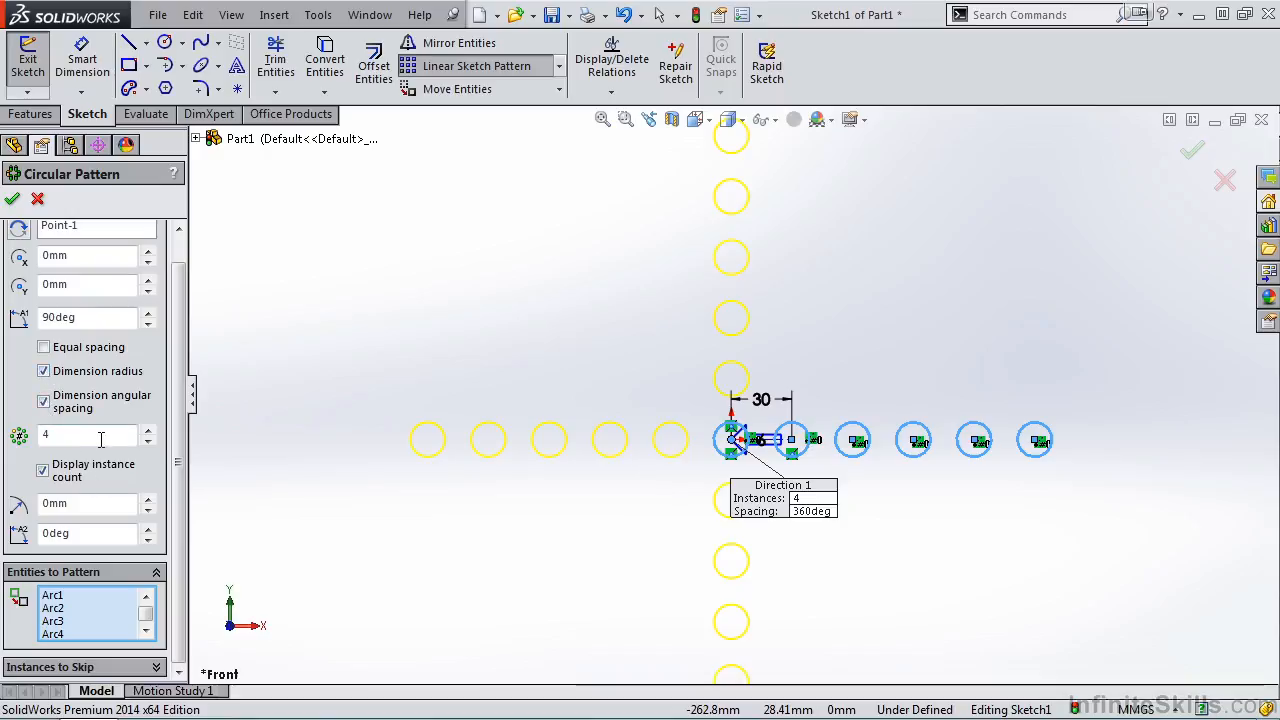
click(148, 431)
click(148, 431)
click(148, 431)
click(148, 431)
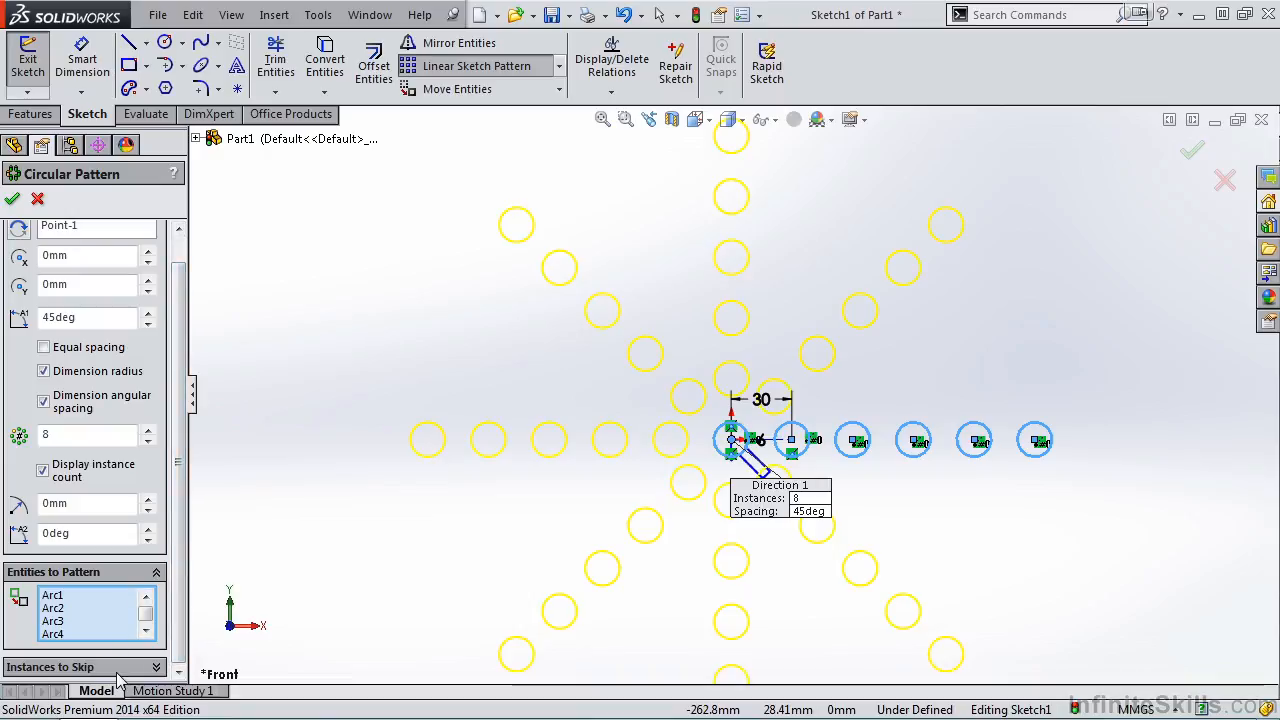
Accept the circular pattern and exit the sketch.
key(f)
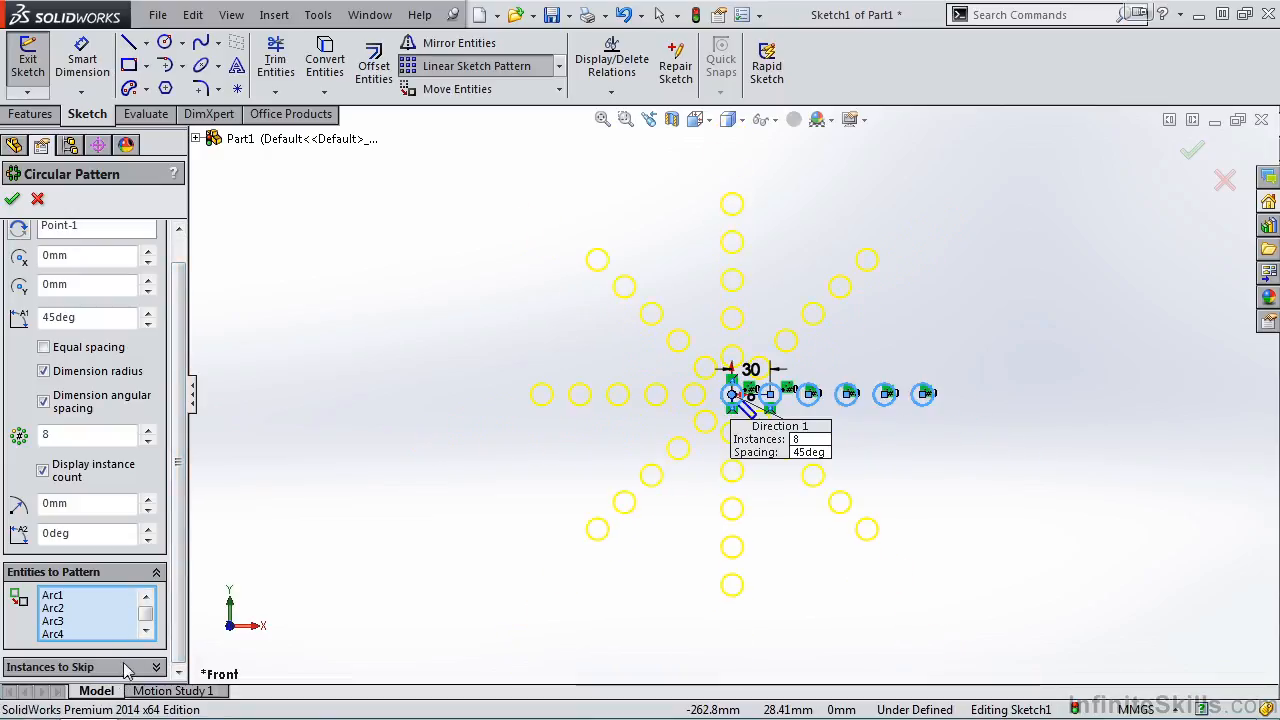
click(13, 199)
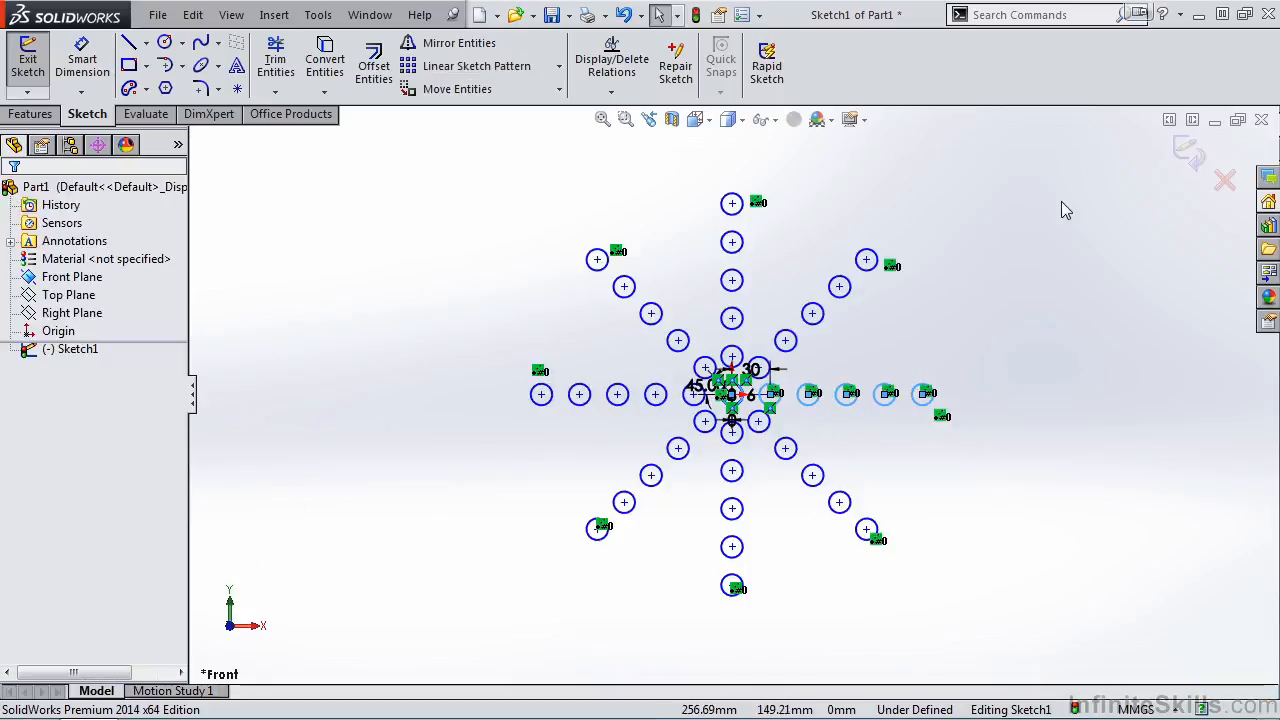
click(1181, 153)
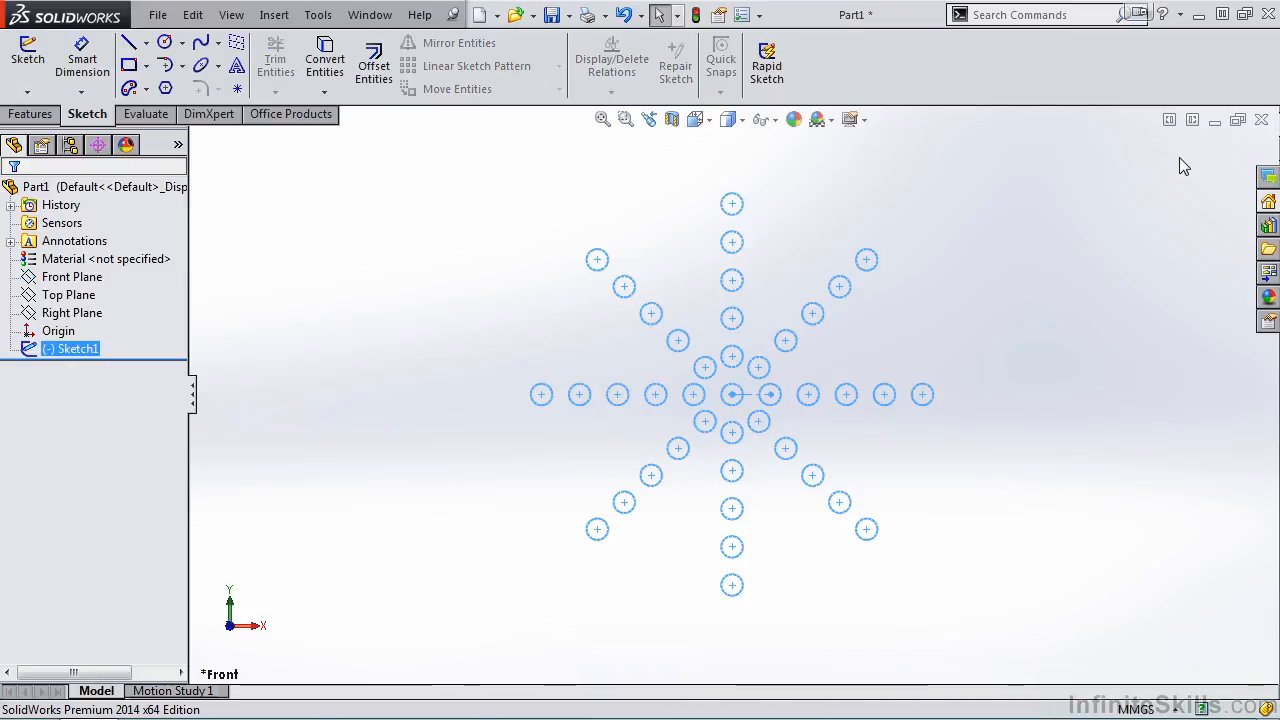